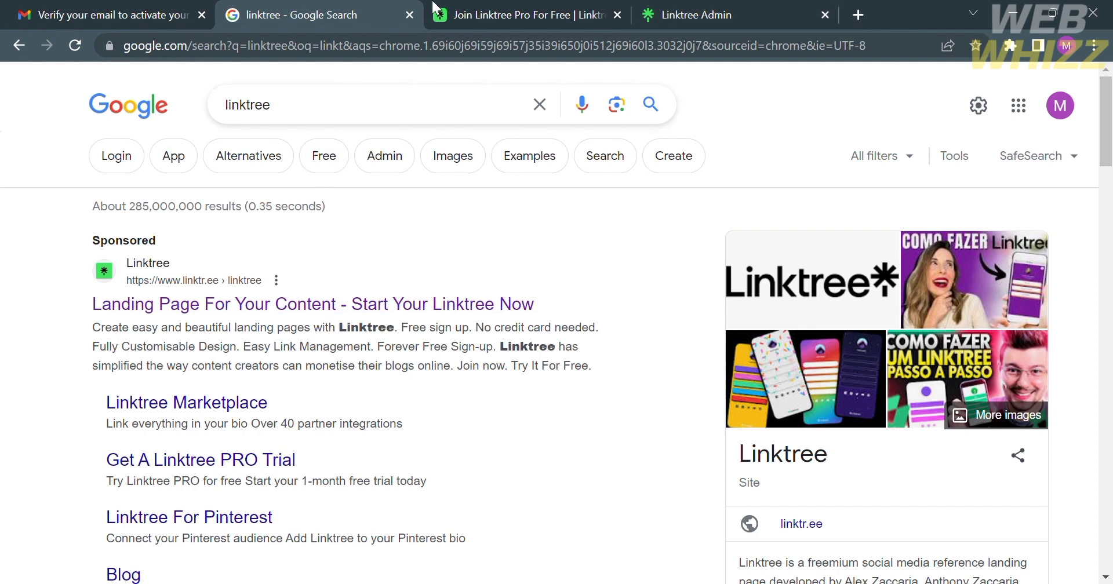
{"action": "left_click", "coordinate": [490, 8]}
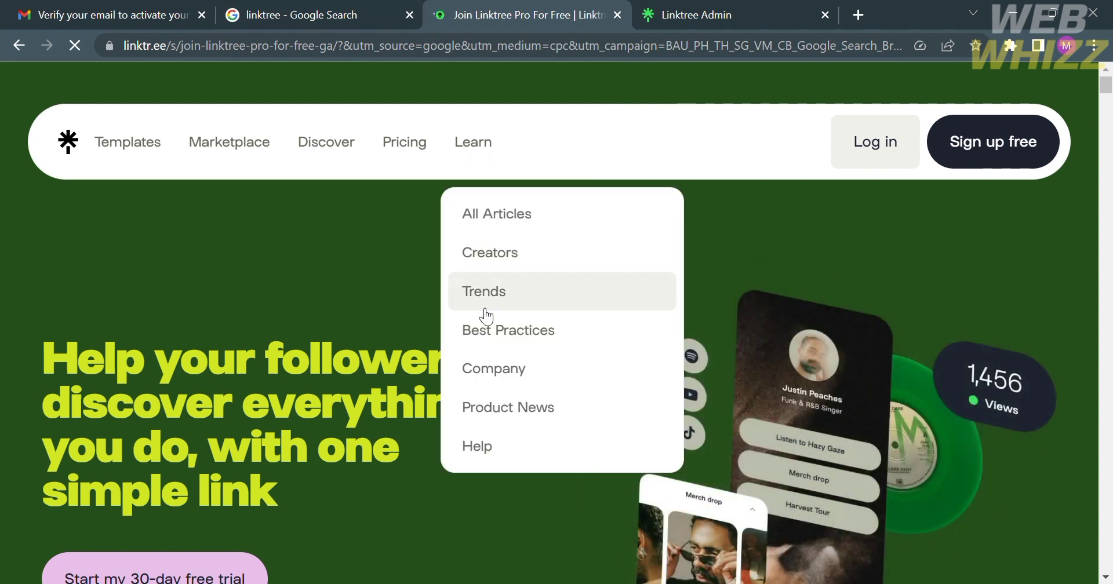
{"action": "scroll", "coordinate": [341, 325], "scroll_direction": "down", "scroll_amount": 2}
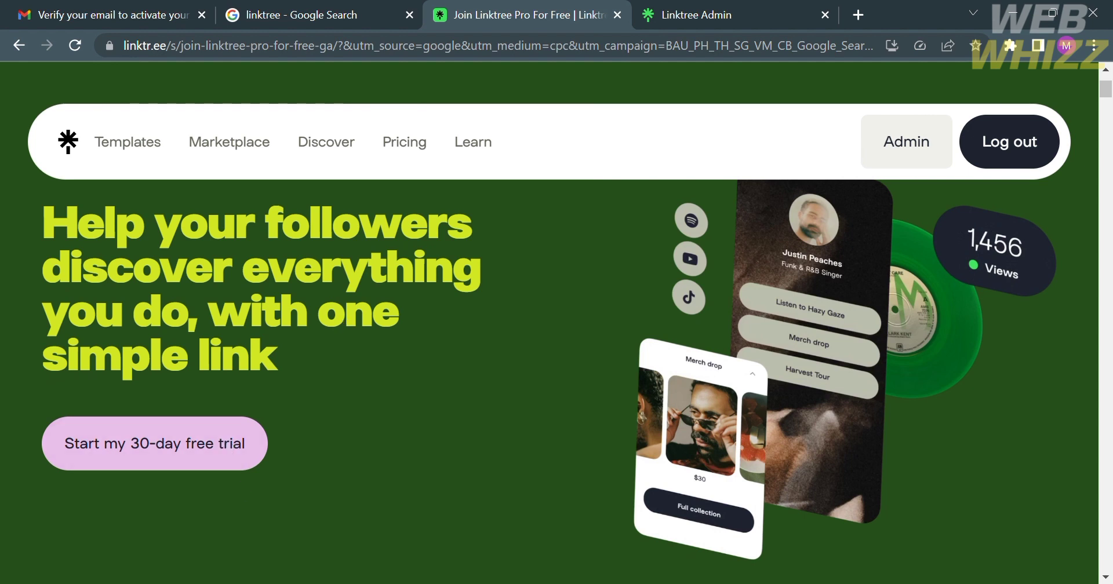
{"action": "scroll", "coordinate": [328, 497], "scroll_direction": "down", "scroll_amount": 10}
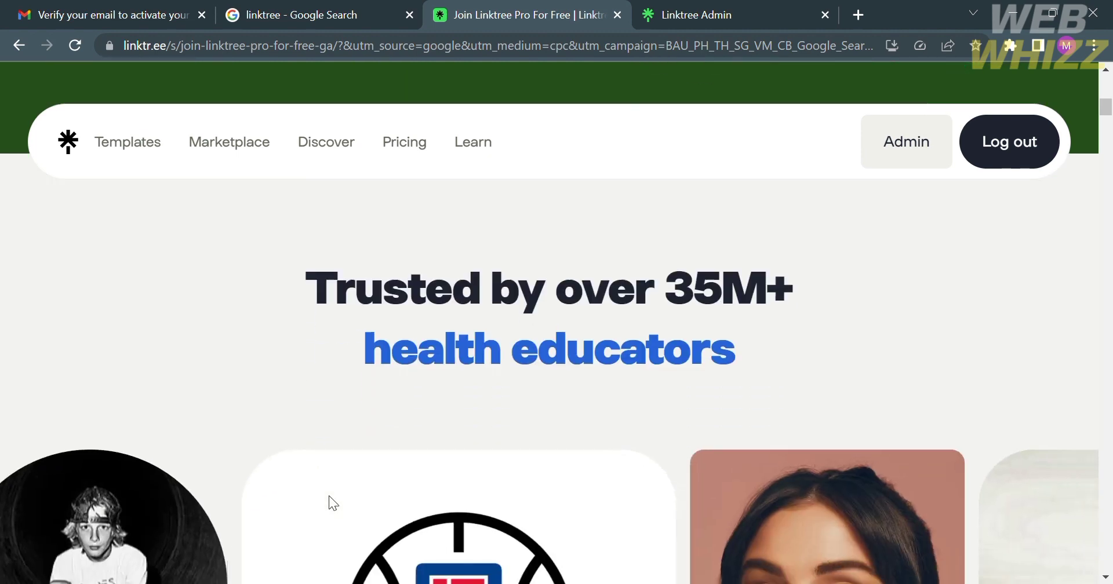
{"action": "scroll", "coordinate": [337, 504], "scroll_direction": "down", "scroll_amount": 10}
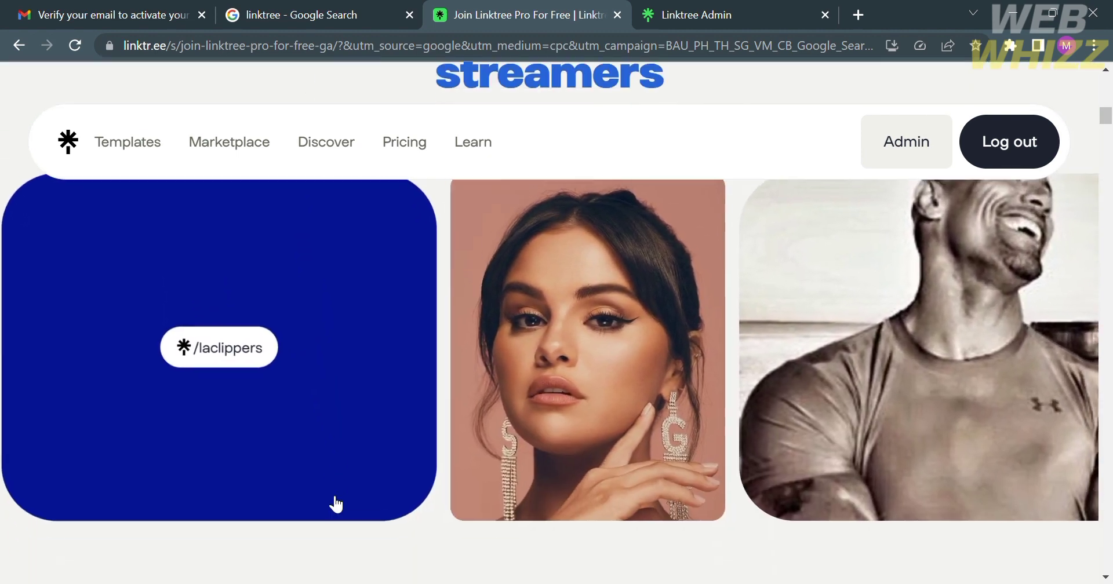
{"action": "scroll", "coordinate": [329, 499], "scroll_direction": "down", "scroll_amount": 2}
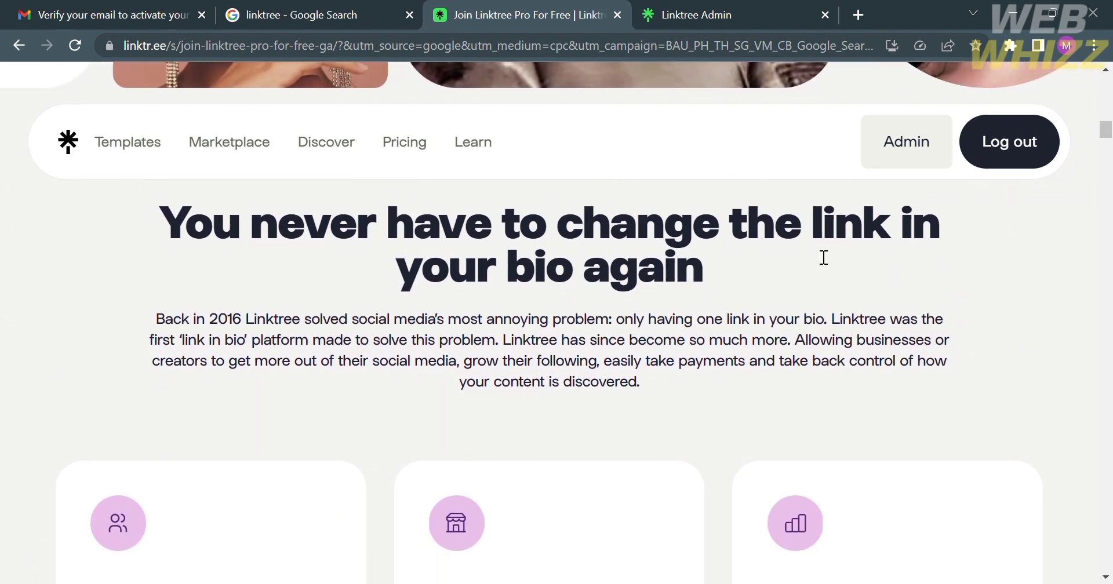
{"action": "scroll", "coordinate": [632, 345], "scroll_direction": "down", "scroll_amount": 5}
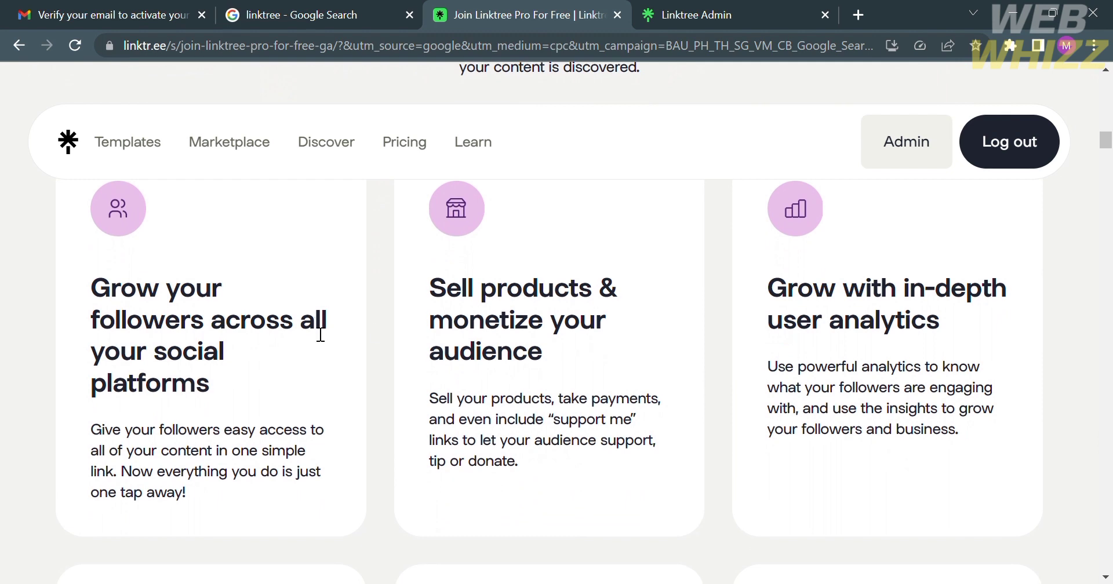
{"action": "scroll", "coordinate": [829, 458], "scroll_direction": "down", "scroll_amount": 6}
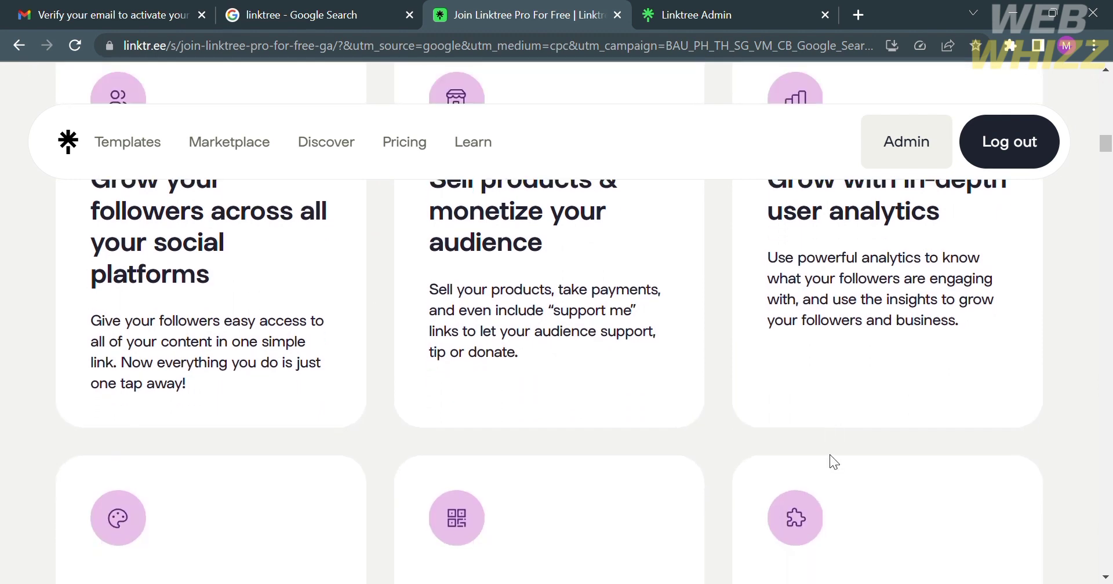
{"action": "scroll", "coordinate": [840, 463], "scroll_direction": "down", "scroll_amount": 13}
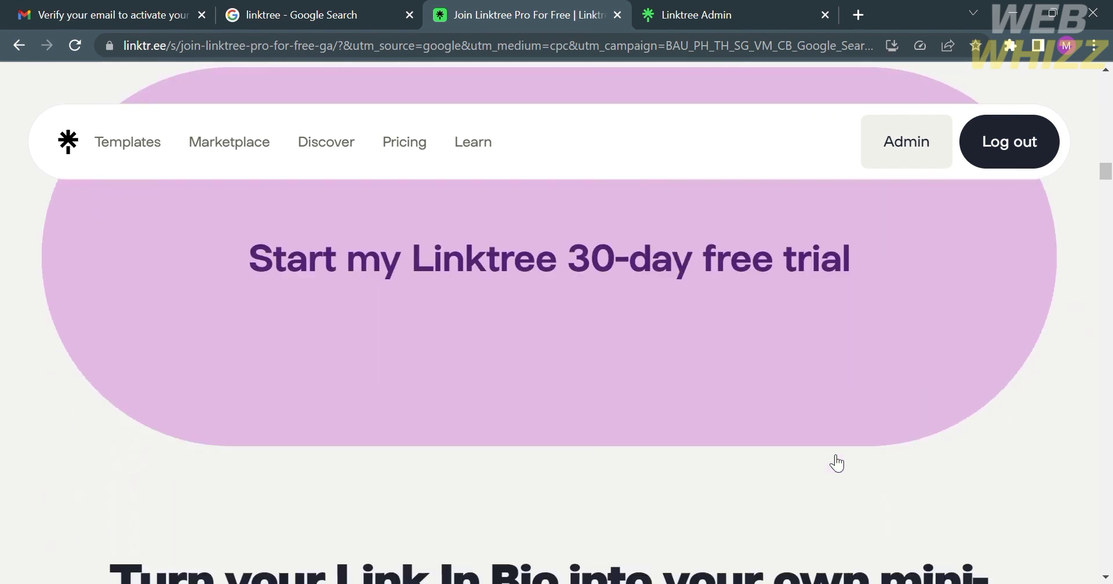
{"action": "scroll", "coordinate": [838, 463], "scroll_direction": "down", "scroll_amount": 3}
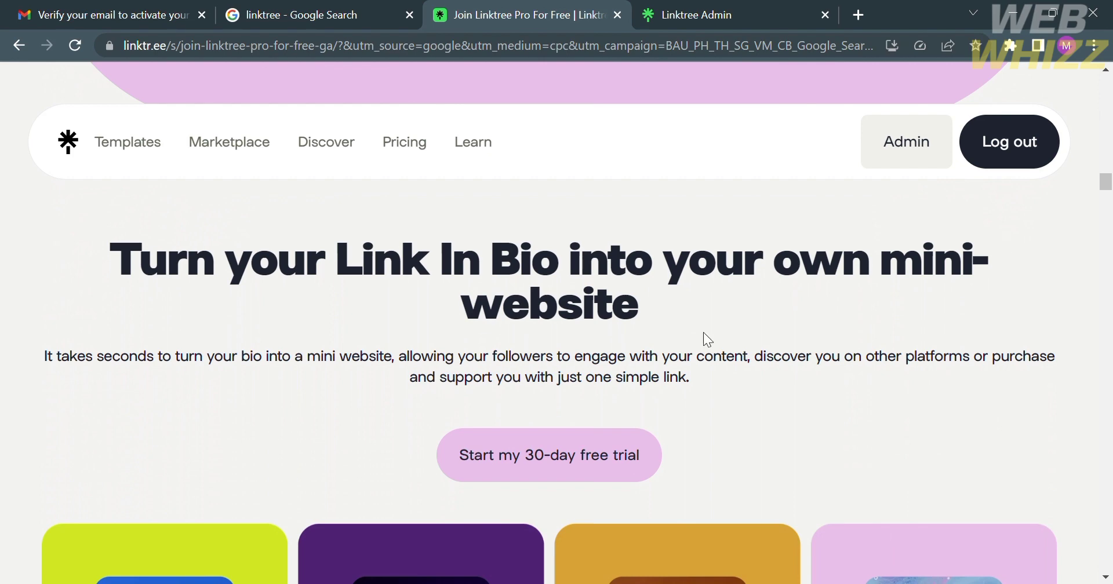
{"action": "scroll", "coordinate": [451, 325], "scroll_direction": "down", "scroll_amount": 7}
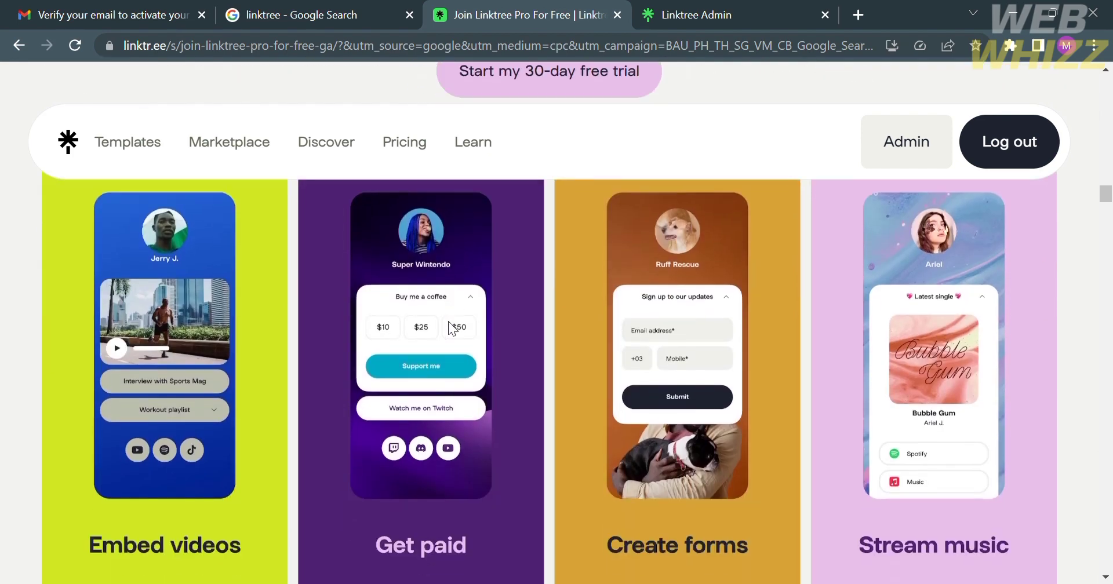
{"action": "scroll", "coordinate": [451, 326], "scroll_direction": "down", "scroll_amount": 2}
{"action": "scroll", "coordinate": [451, 326], "scroll_direction": "up", "scroll_amount": 3}
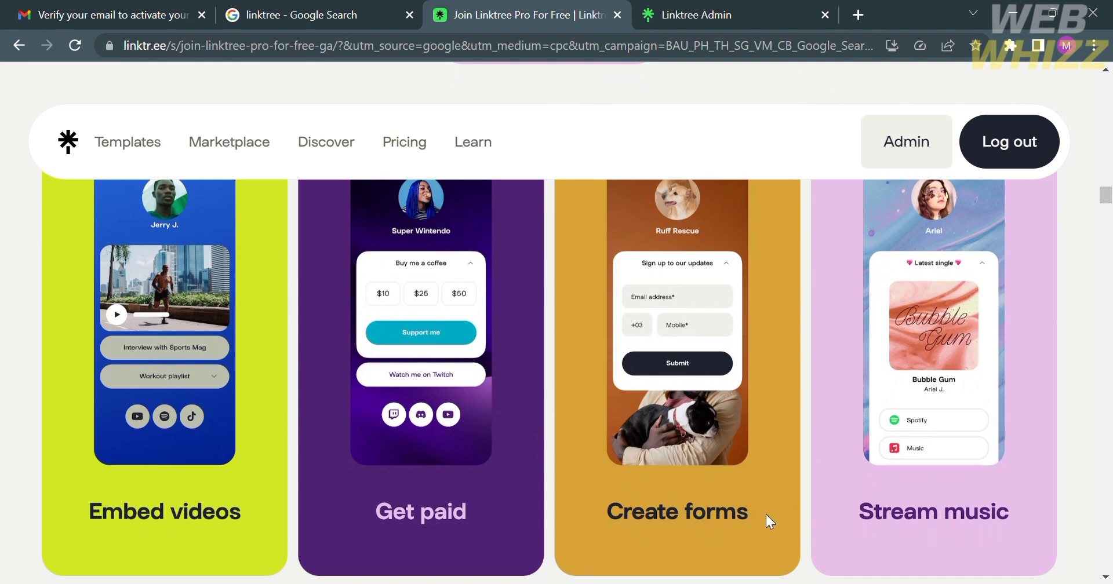
{"action": "scroll", "coordinate": [1001, 513], "scroll_direction": "down", "scroll_amount": 8}
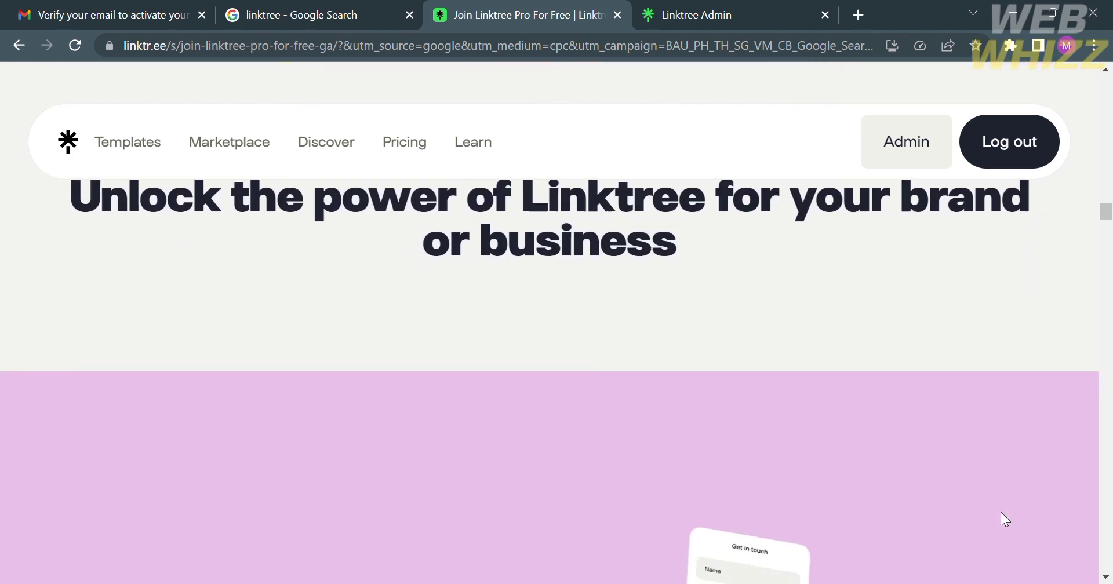
- Scroll through the rest of the landing page and return to the Links admin list
{"action": "scroll", "coordinate": [371, 321], "scroll_direction": "down", "scroll_amount": 5}
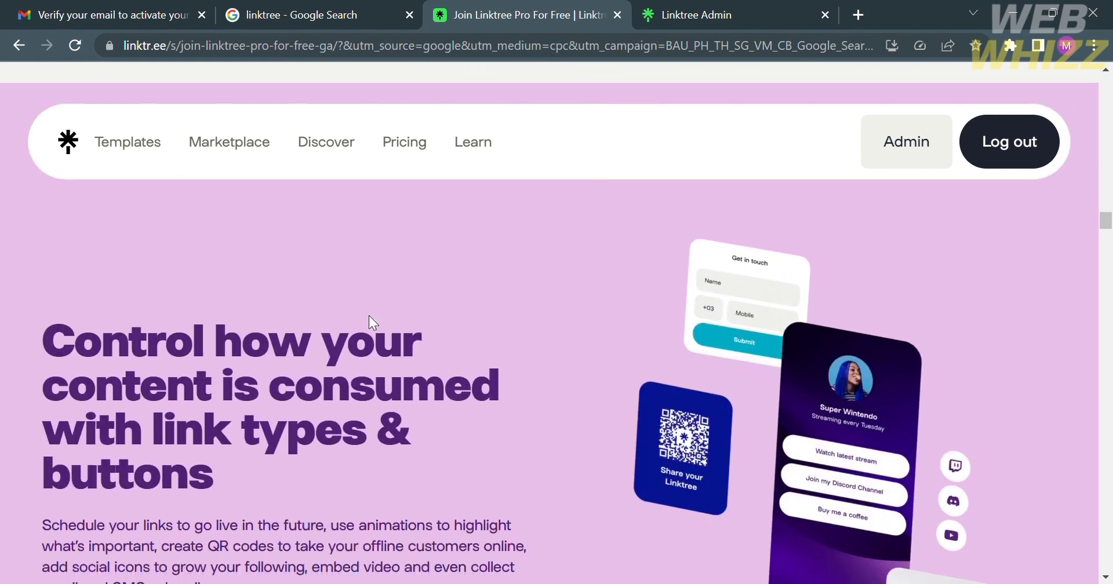
{"action": "scroll", "coordinate": [368, 316], "scroll_direction": "down", "scroll_amount": 1}
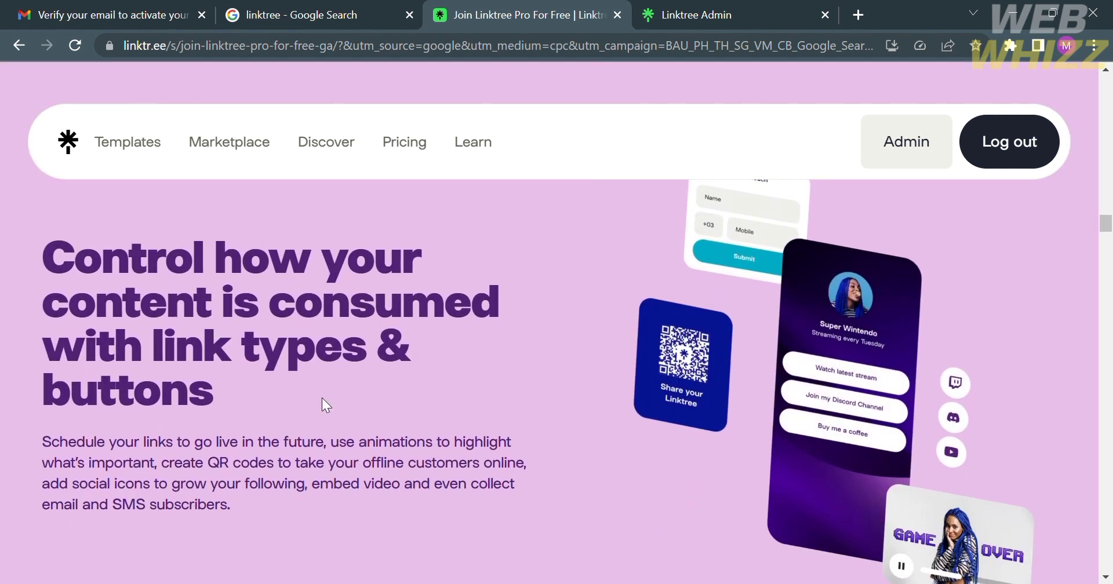
{"action": "scroll", "coordinate": [306, 413], "scroll_direction": "down", "scroll_amount": 3}
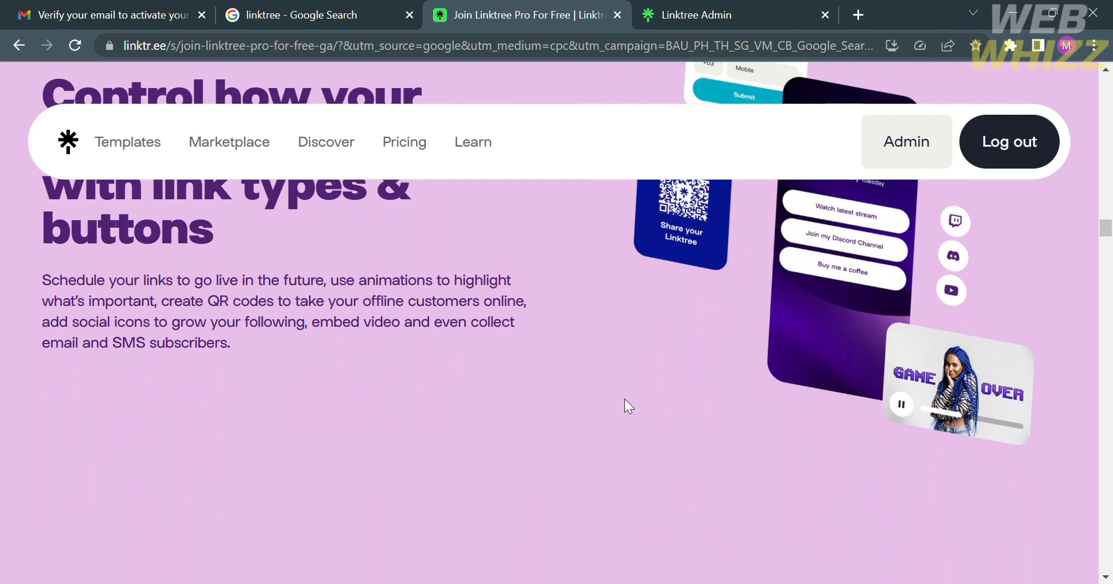
{"action": "scroll", "coordinate": [625, 399], "scroll_direction": "down", "scroll_amount": 10}
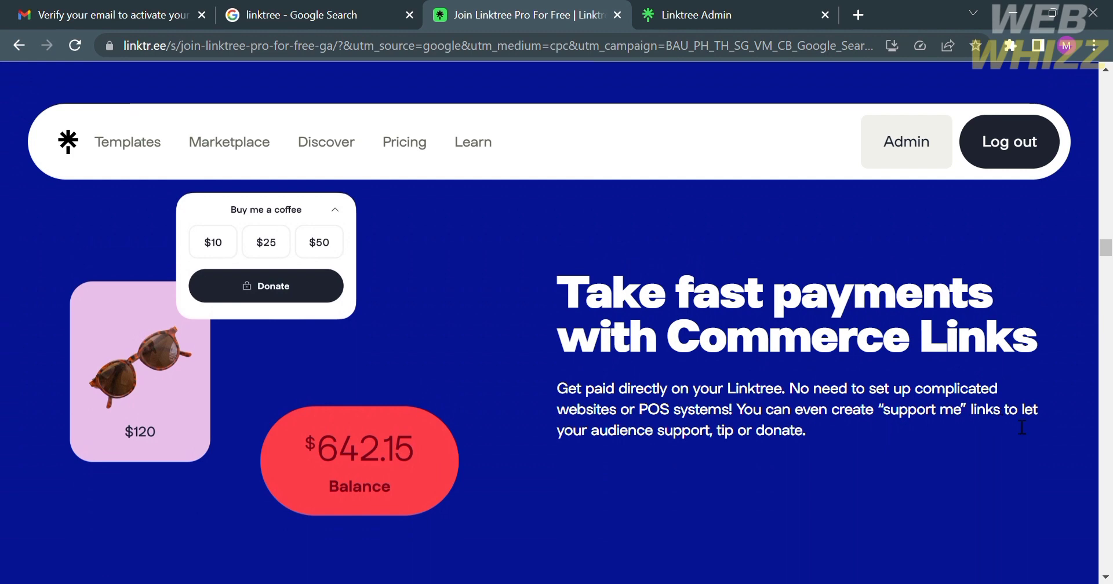
{"action": "scroll", "coordinate": [823, 450], "scroll_direction": "down", "scroll_amount": 10}
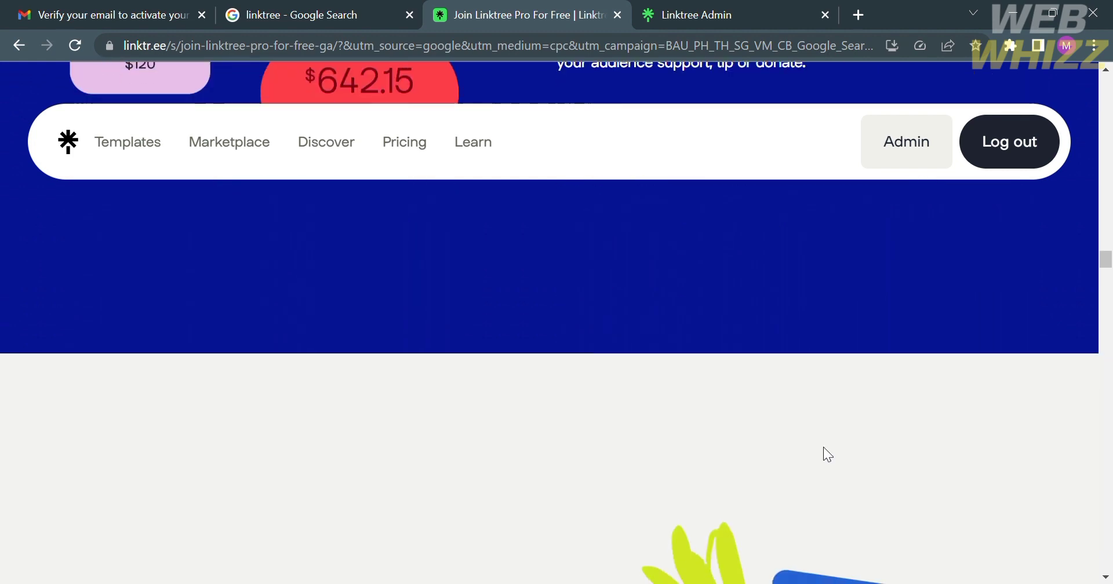
{"action": "scroll", "coordinate": [823, 446], "scroll_direction": "down", "scroll_amount": 3}
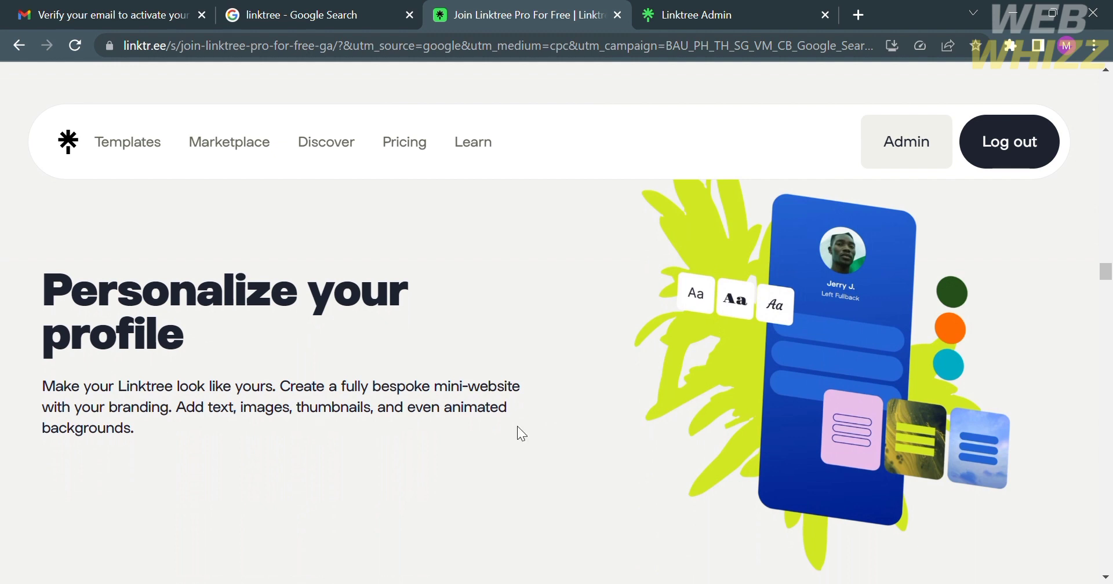
{"action": "scroll", "coordinate": [140, 427], "scroll_direction": "up", "scroll_amount": 10}
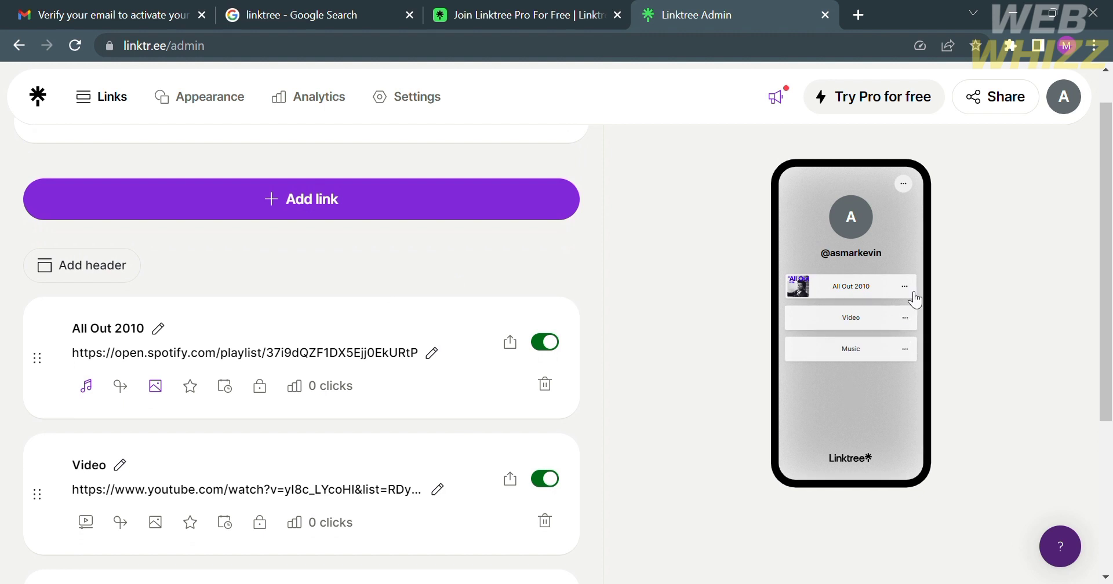
- Scroll the Links list down to bring the Music link card into view
{"action": "scroll", "coordinate": [358, 413], "scroll_direction": "down", "scroll_amount": 3}
{"action": "scroll", "coordinate": [357, 409], "scroll_direction": "down", "scroll_amount": 2}
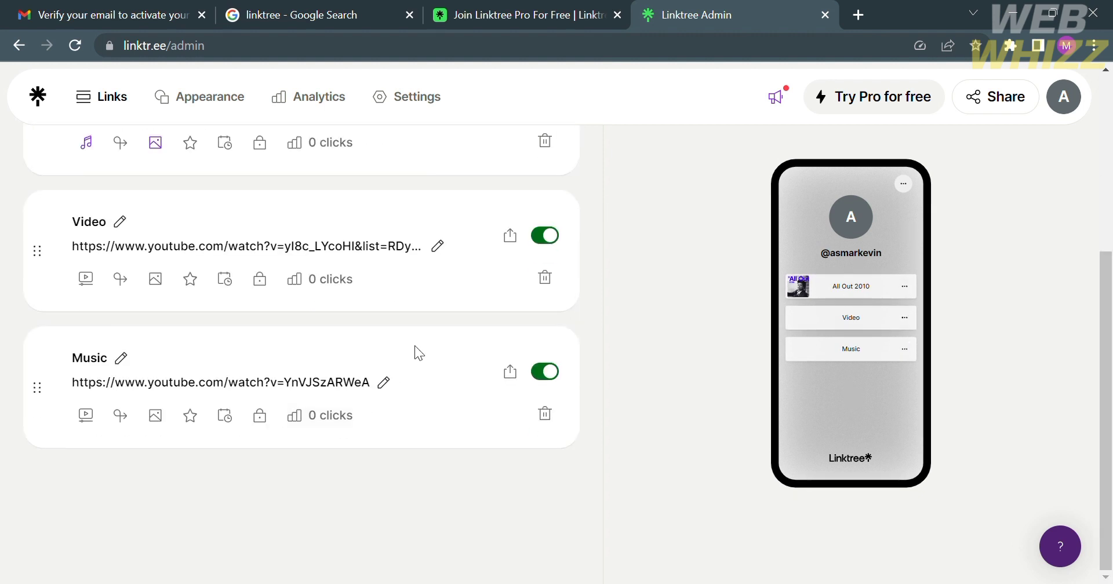
{"action": "scroll", "coordinate": [415, 348], "scroll_direction": "up", "scroll_amount": 3}
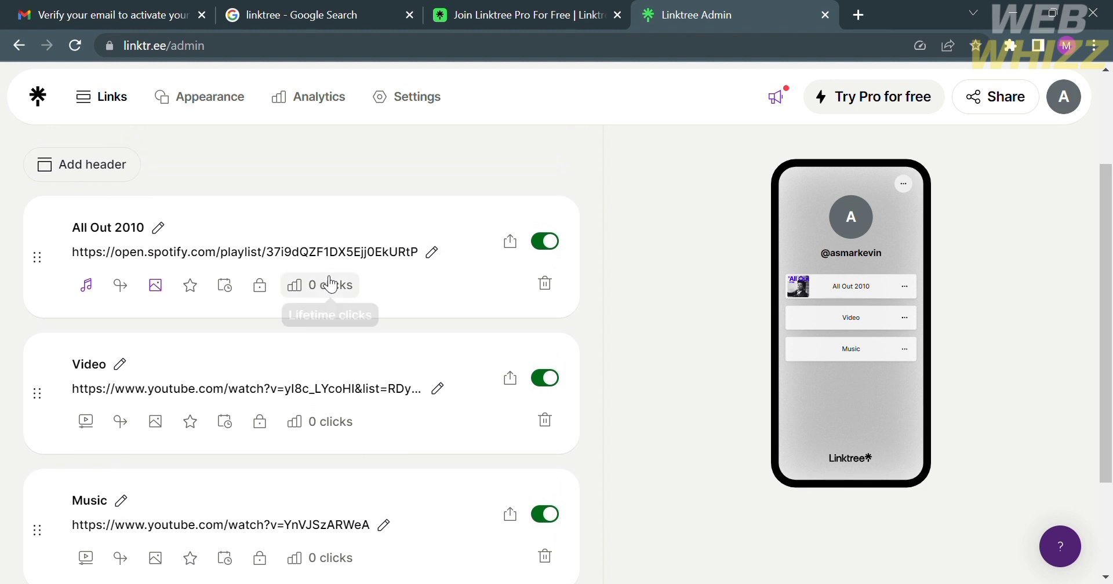
{"action": "scroll", "coordinate": [325, 281], "scroll_direction": "down", "scroll_amount": 1}
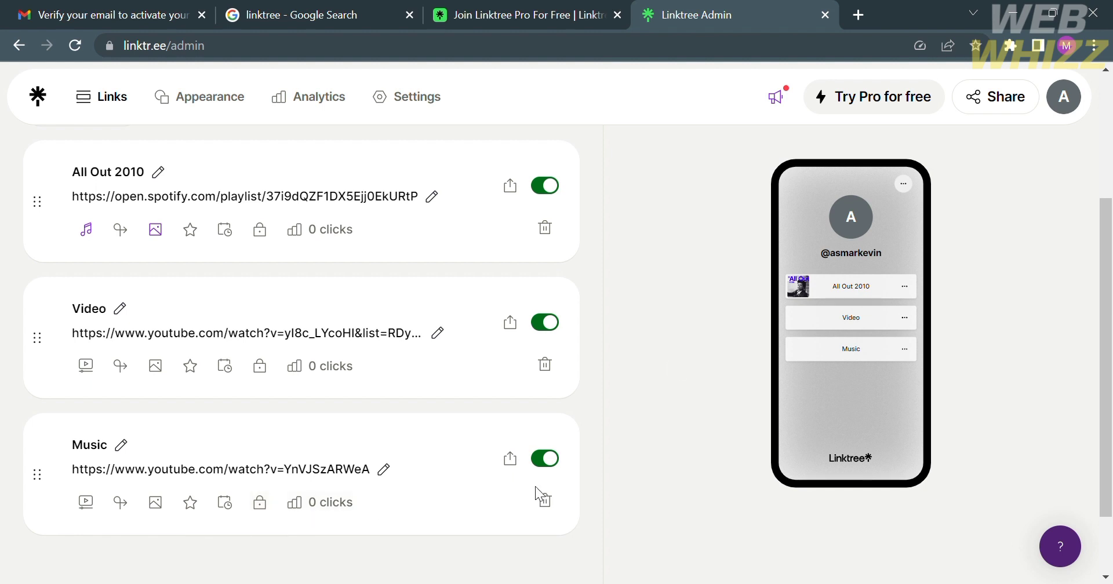
{"action": "scroll", "coordinate": [669, 364], "scroll_direction": "up", "scroll_amount": 2}
{"action": "scroll", "coordinate": [669, 363], "scroll_direction": "down", "scroll_amount": 3}
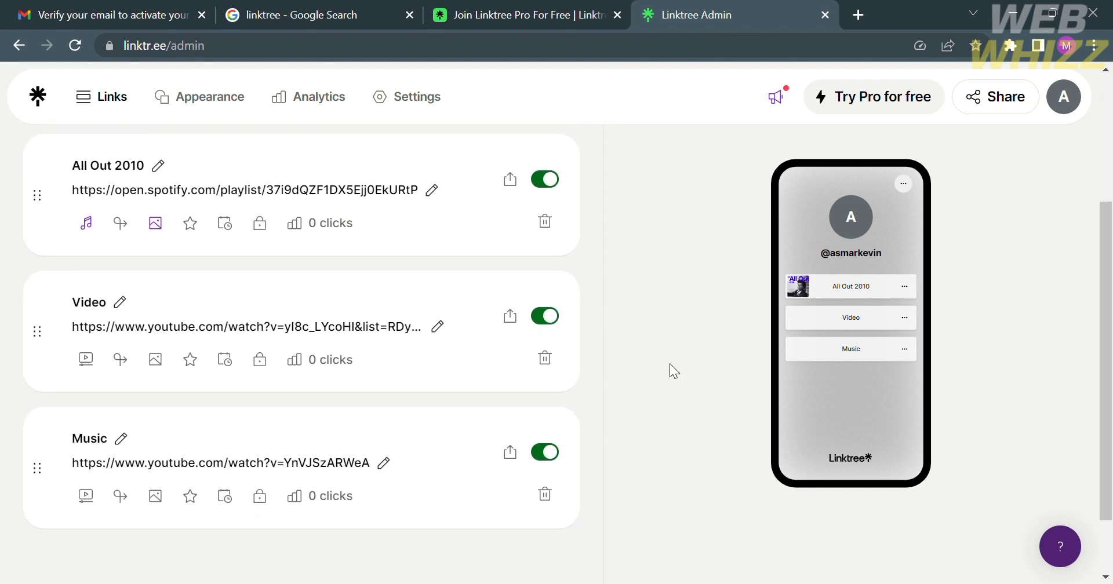
- Toggle the Music link off and reload the links admin page
{"action": "left_click", "coordinate": [555, 466]}
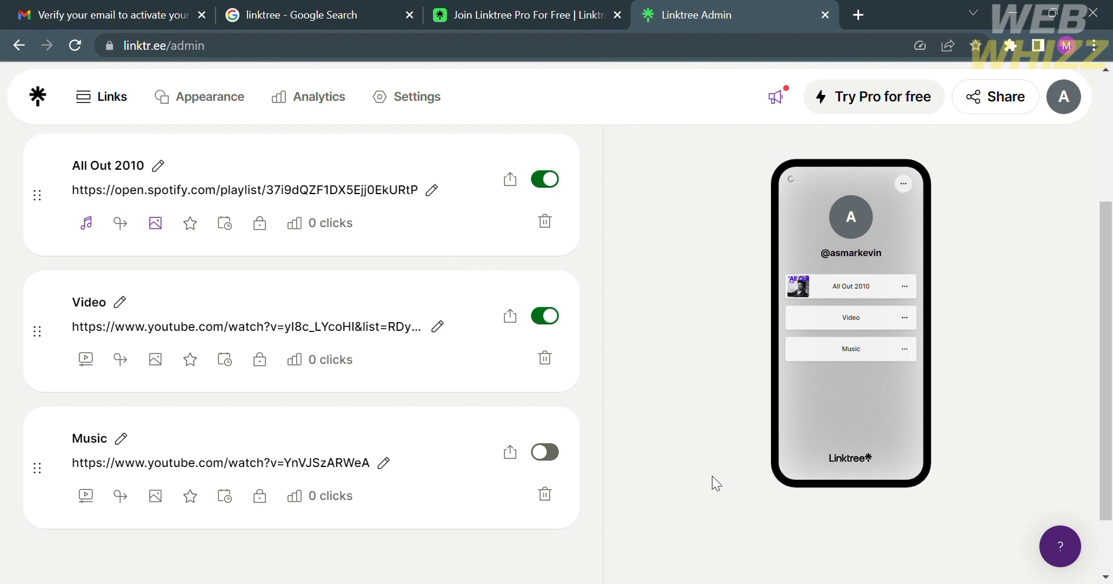
{"action": "scroll", "coordinate": [717, 484], "scroll_direction": "up", "scroll_amount": 3}
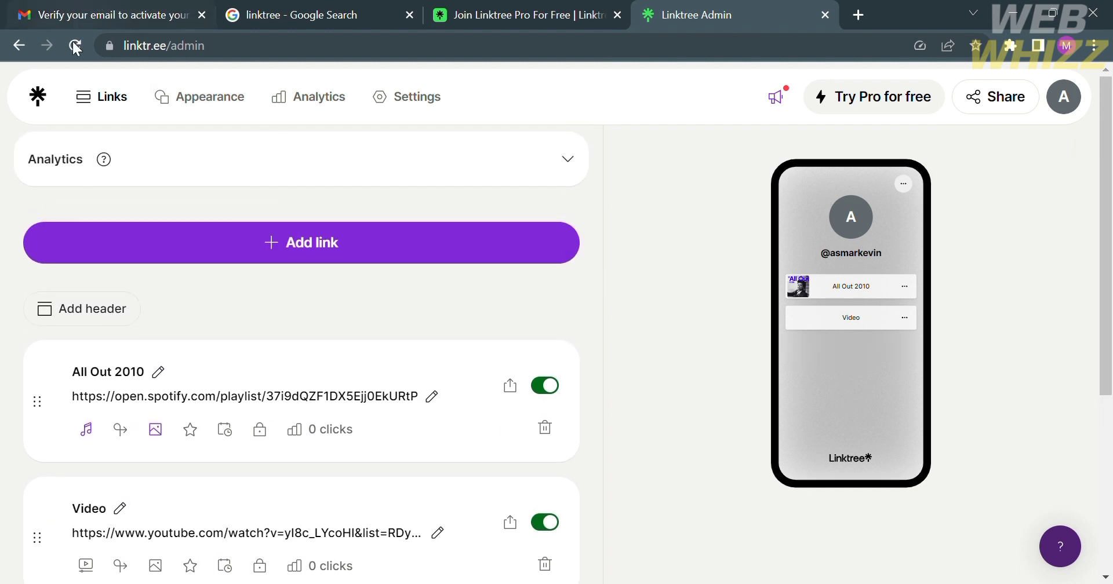
{"action": "left_click", "coordinate": [75, 46]}
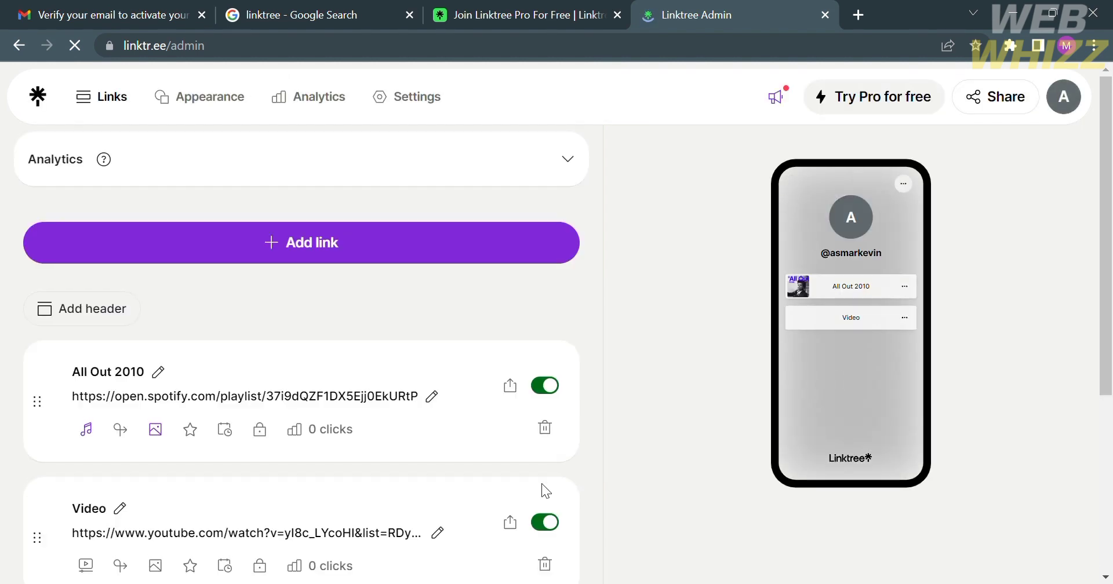
- Switch the Music link's toggle back on so it shows again
{"action": "scroll", "coordinate": [542, 483], "scroll_direction": "down", "scroll_amount": 5}
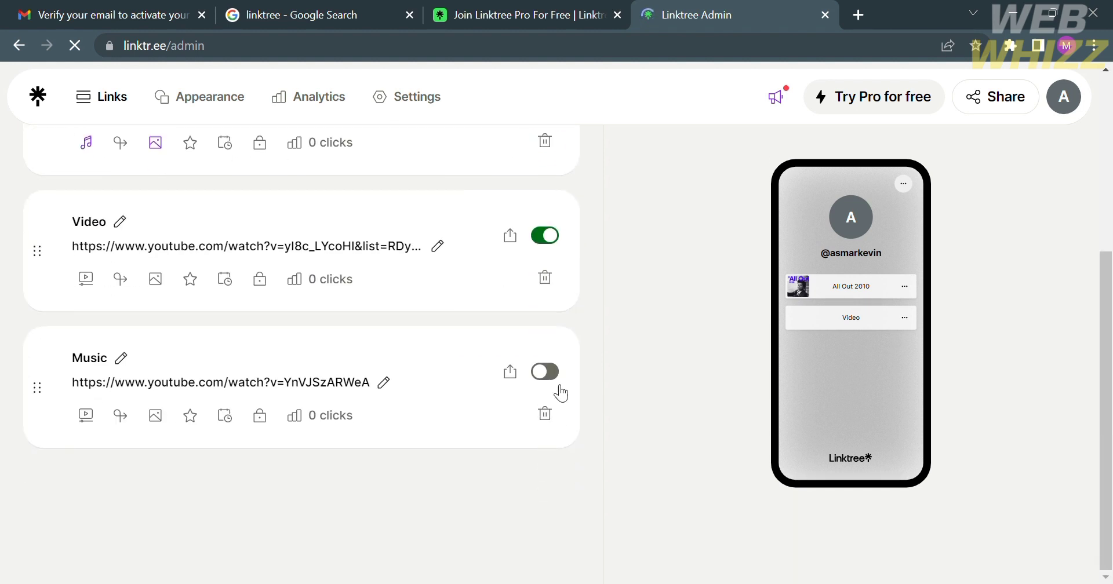
{"action": "left_click", "coordinate": [561, 376]}
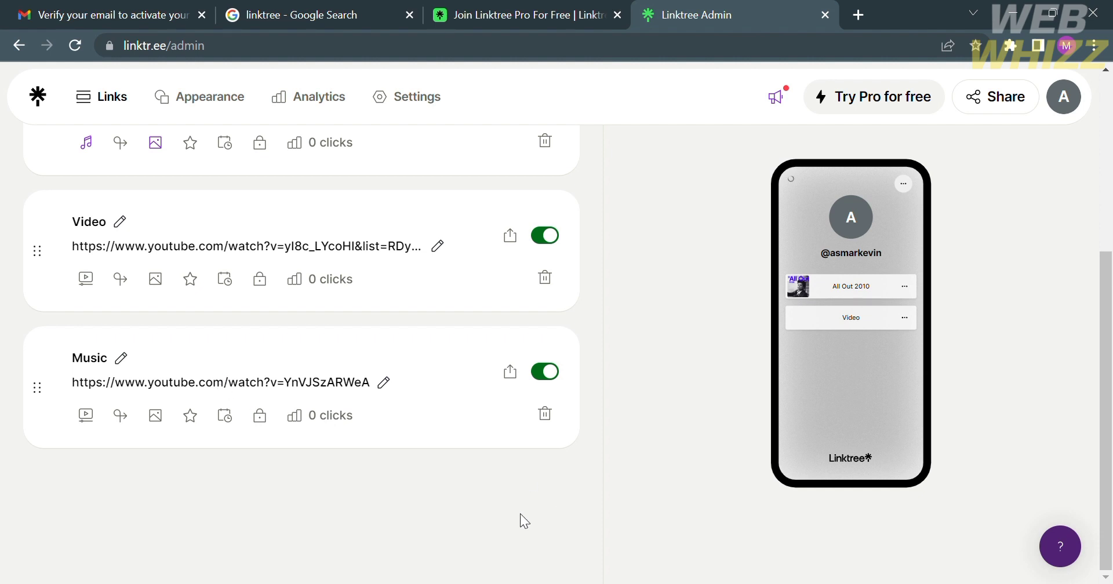
{"action": "scroll", "coordinate": [648, 445], "scroll_direction": "up", "scroll_amount": 1}
{"action": "scroll", "coordinate": [647, 443], "scroll_direction": "up", "scroll_amount": 1}
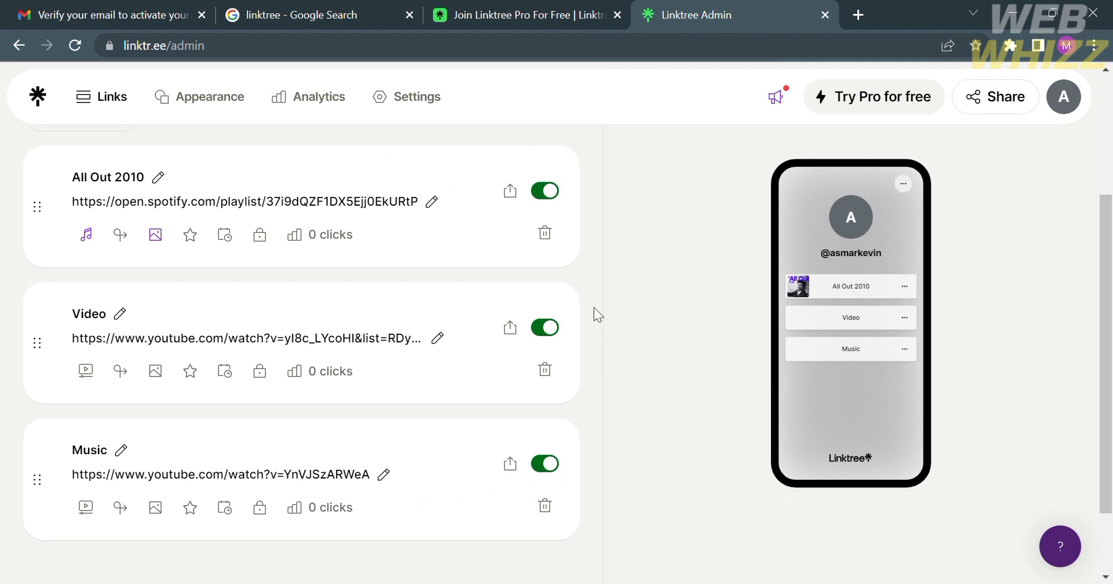
{"action": "scroll", "coordinate": [588, 310], "scroll_direction": "up", "scroll_amount": 3}
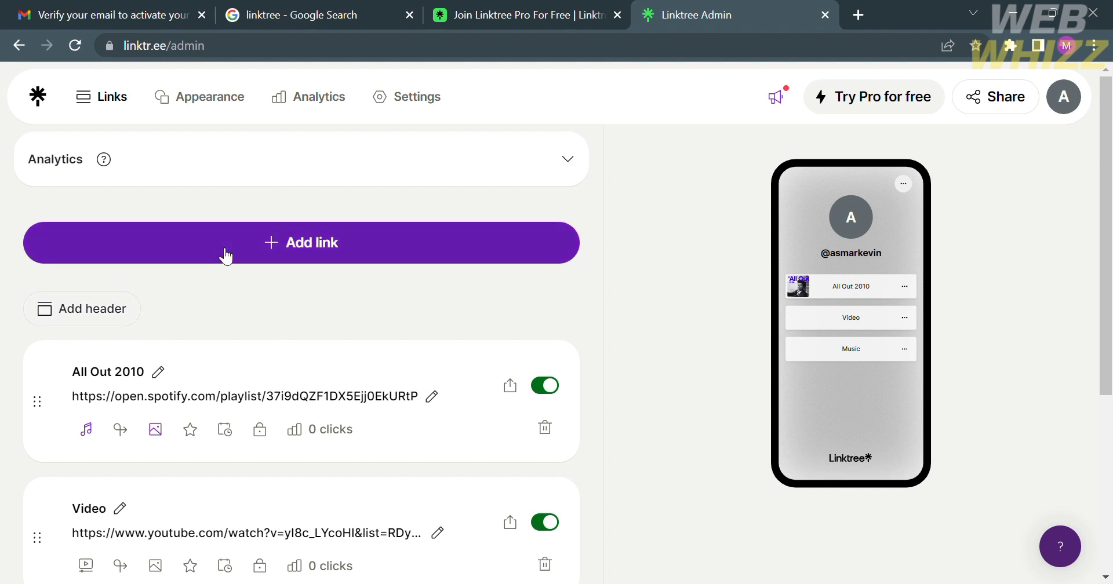
- Start adding a new link and look over the Add to Linktree suggestions
{"action": "left_click", "coordinate": [290, 249]}
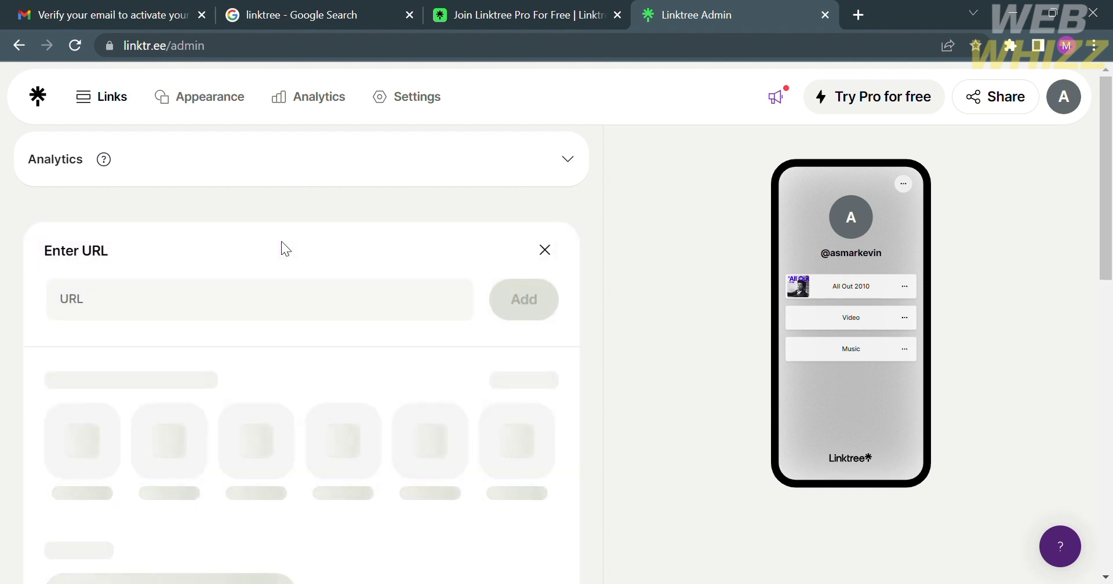
{"action": "scroll", "coordinate": [284, 248], "scroll_direction": "down", "scroll_amount": 3}
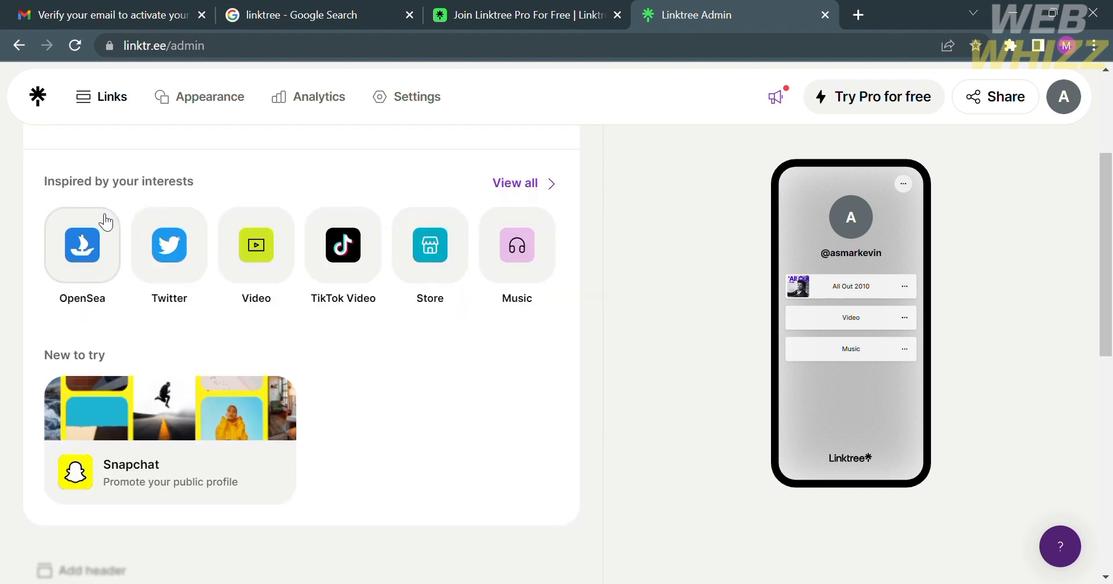
{"action": "scroll", "coordinate": [186, 385], "scroll_direction": "down", "scroll_amount": 6}
{"action": "scroll", "coordinate": [189, 388], "scroll_direction": "up", "scroll_amount": 6}
{"action": "scroll", "coordinate": [191, 388], "scroll_direction": "up", "scroll_amount": 2}
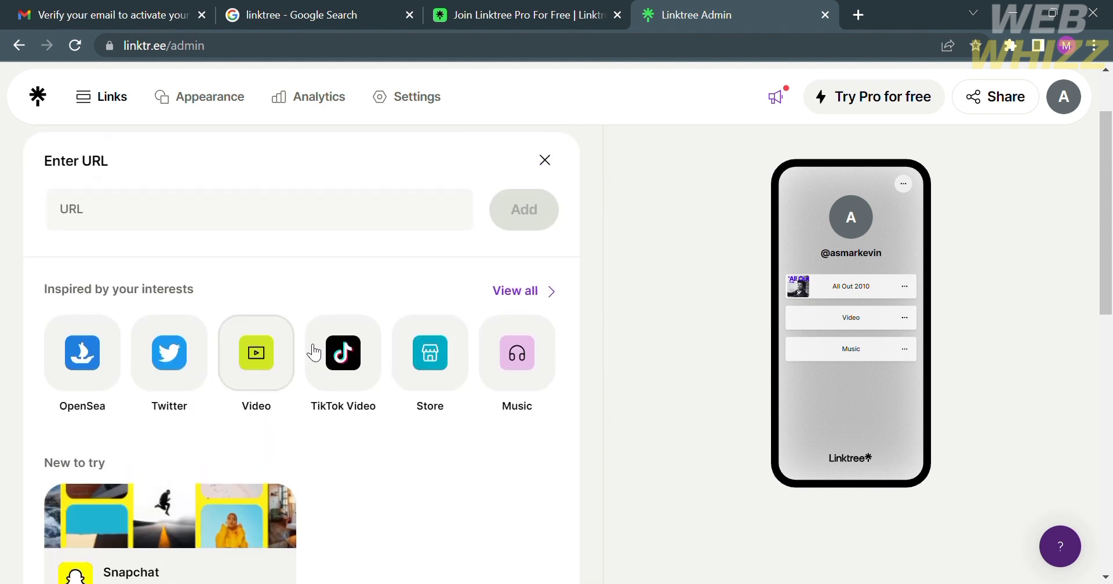
- Browse all link types and expand the full Share your content catalogue
{"action": "left_click", "coordinate": [545, 301]}
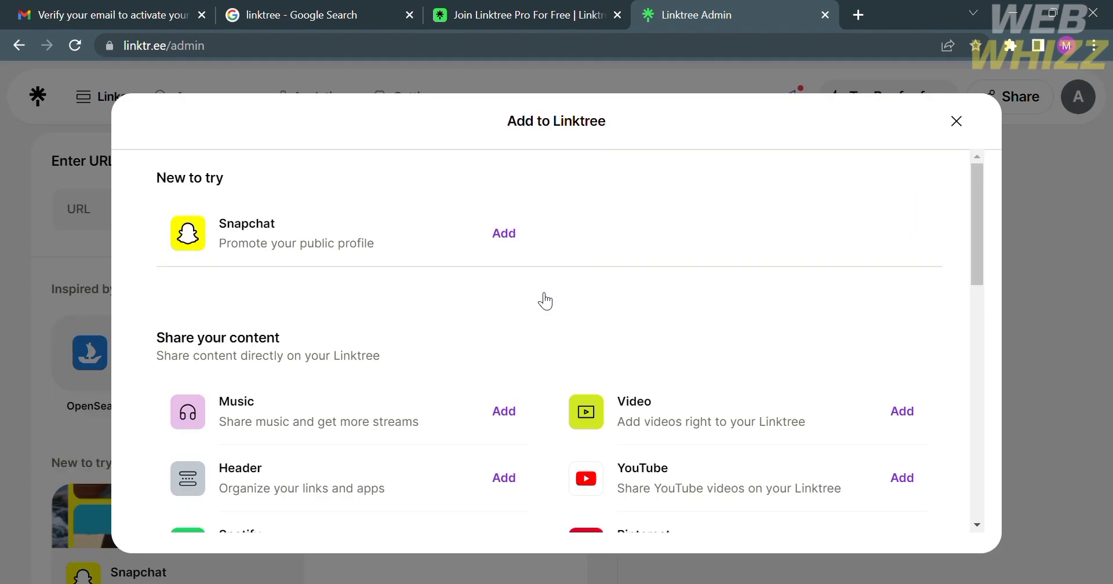
{"action": "scroll", "coordinate": [232, 452], "scroll_direction": "down", "scroll_amount": 1}
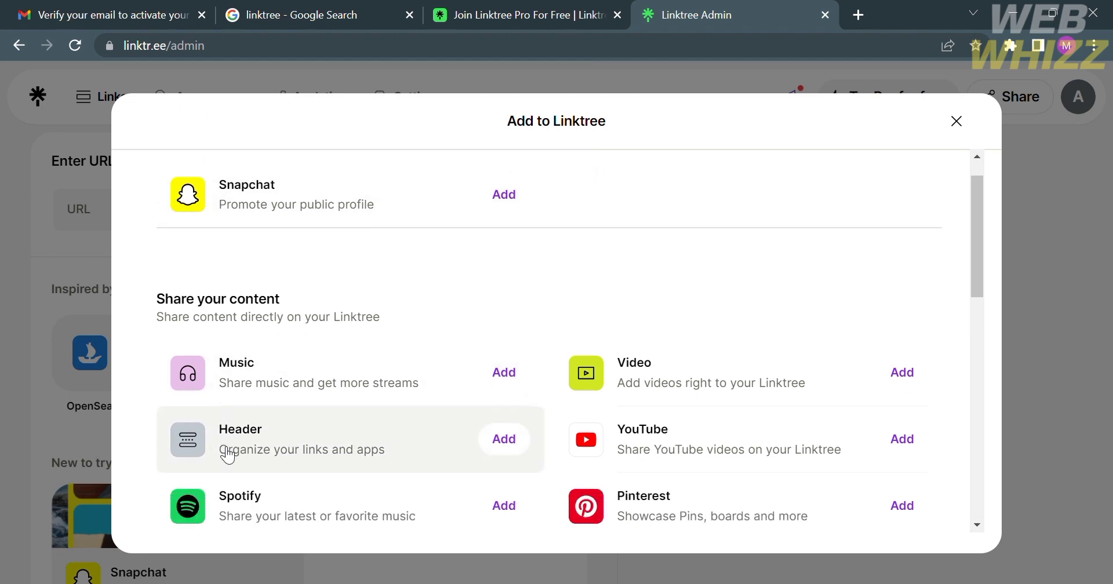
{"action": "scroll", "coordinate": [229, 455], "scroll_direction": "down", "scroll_amount": 1}
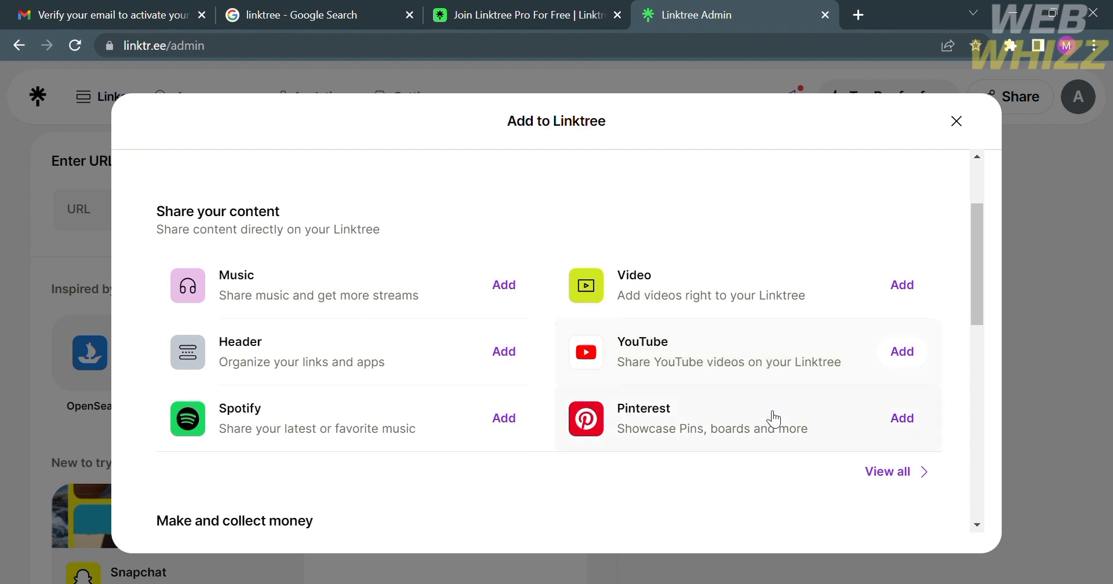
{"action": "scroll", "coordinate": [356, 430], "scroll_direction": "down", "scroll_amount": 4}
{"action": "scroll", "coordinate": [358, 432], "scroll_direction": "down", "scroll_amount": 5}
{"action": "scroll", "coordinate": [358, 432], "scroll_direction": "up", "scroll_amount": 10}
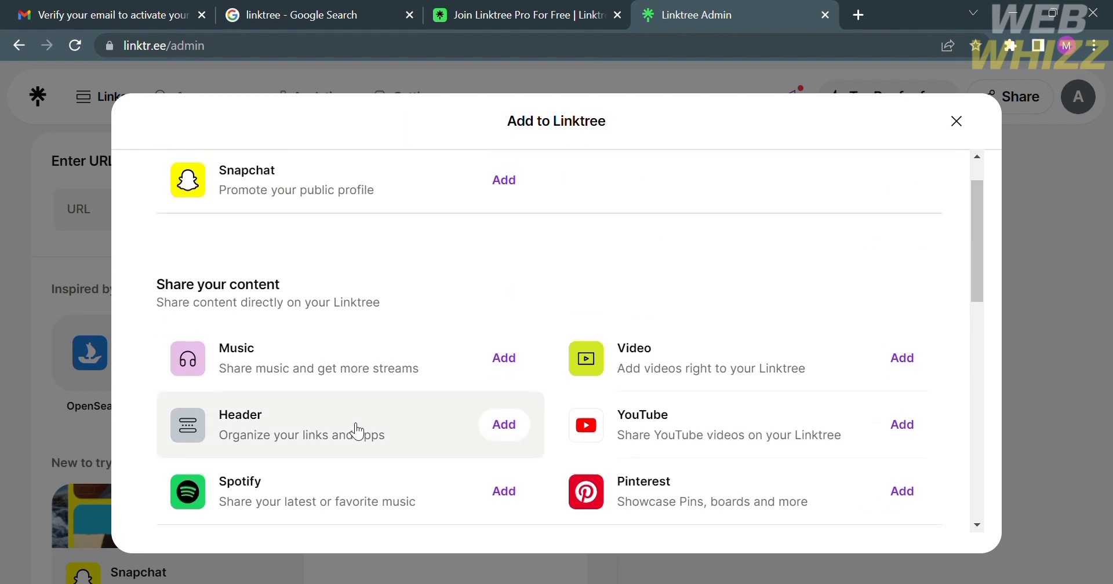
{"action": "scroll", "coordinate": [358, 431], "scroll_direction": "down", "scroll_amount": 1}
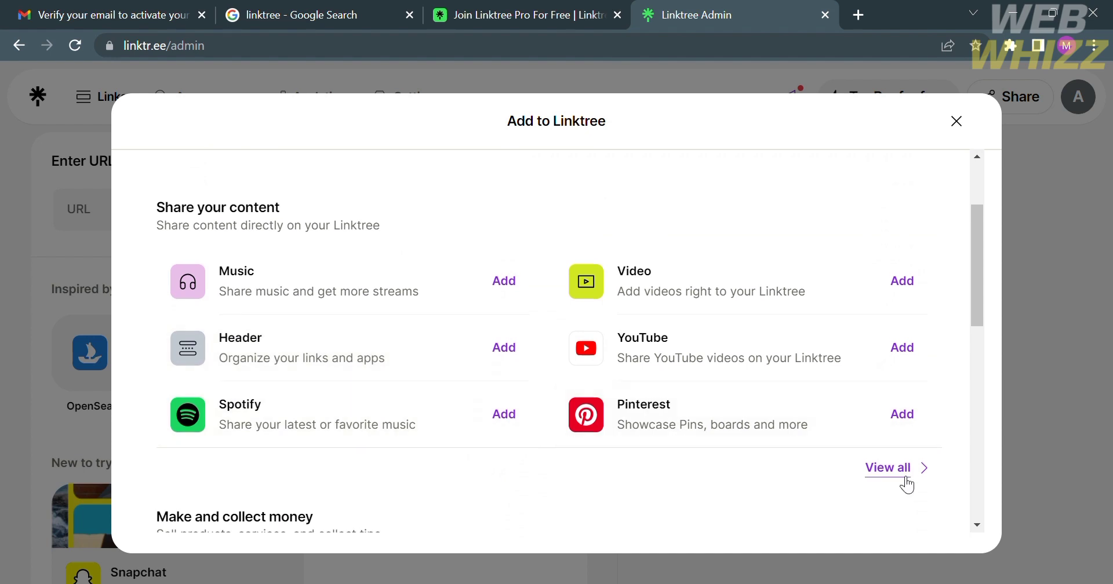
{"action": "scroll", "coordinate": [911, 486], "scroll_direction": "down", "scroll_amount": 4}
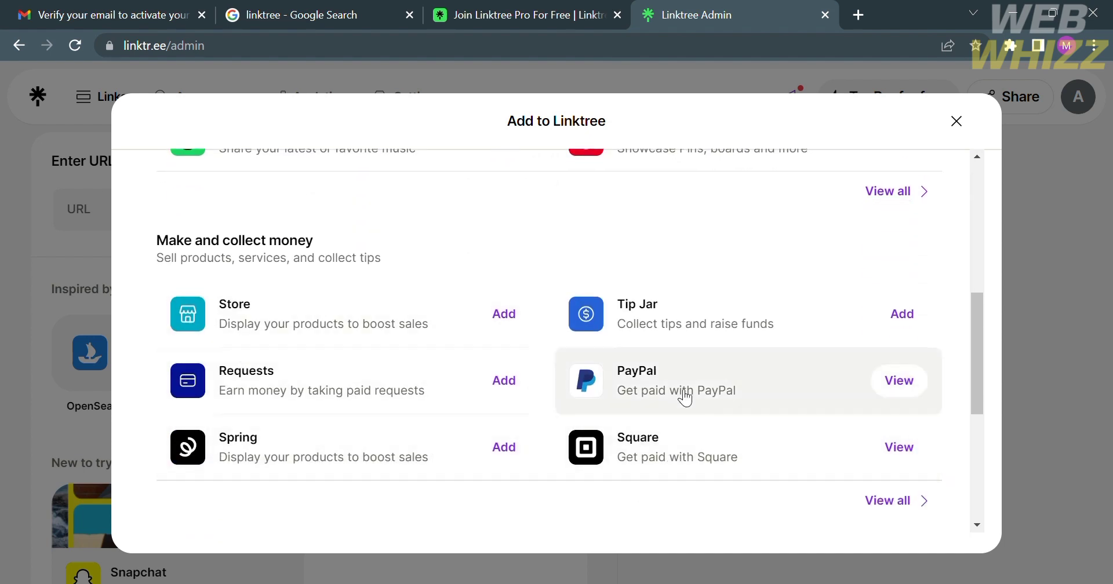
{"action": "scroll", "coordinate": [703, 308], "scroll_direction": "down", "scroll_amount": 5}
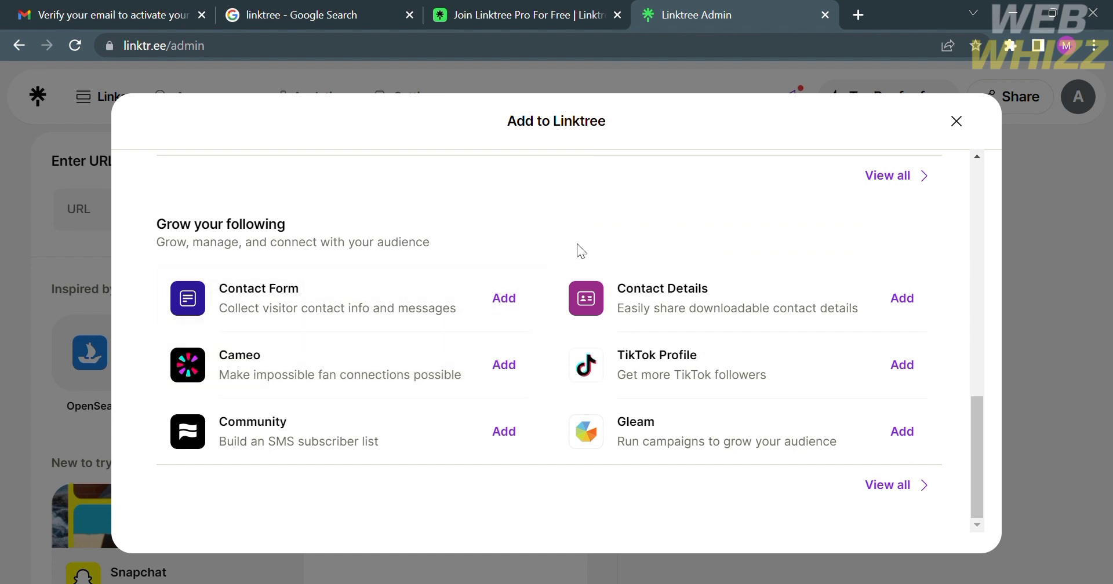
{"action": "scroll", "coordinate": [580, 249], "scroll_direction": "up", "scroll_amount": 5}
{"action": "scroll", "coordinate": [581, 251], "scroll_direction": "up", "scroll_amount": 4}
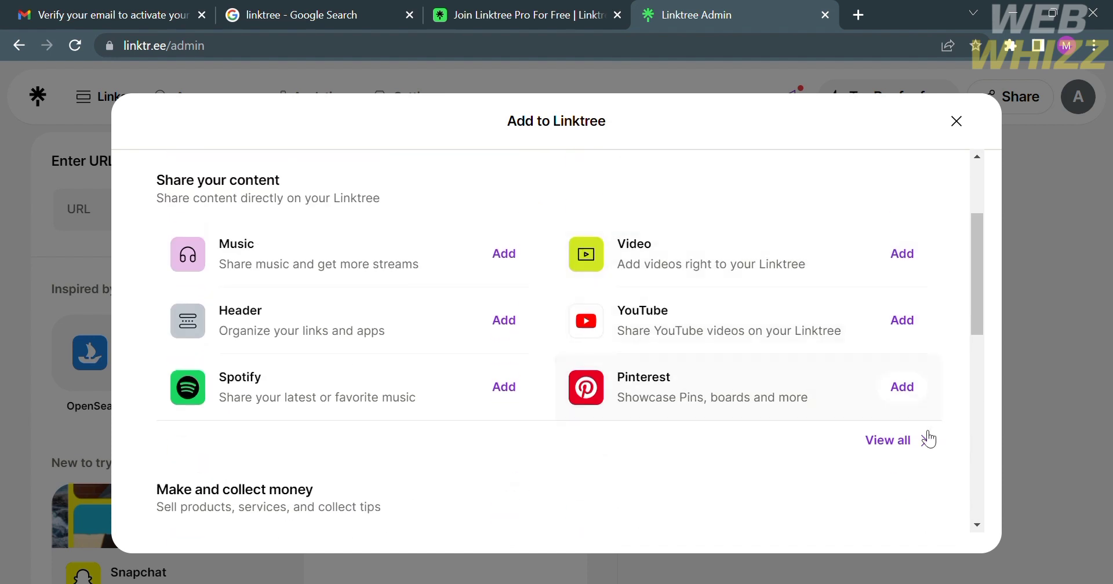
{"action": "left_click", "coordinate": [906, 453]}
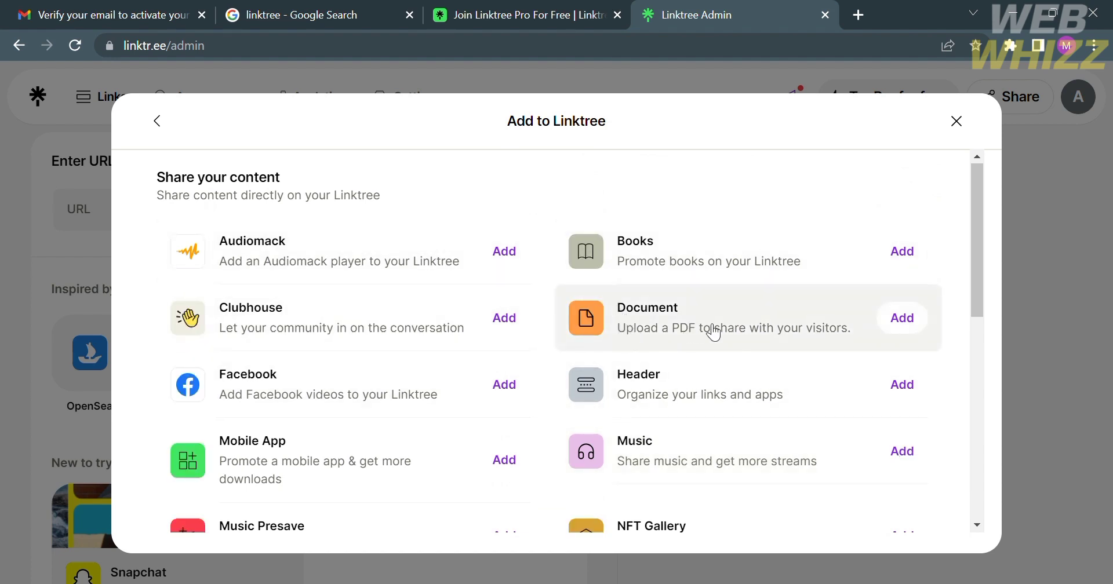
- Add a Document link and dismiss the link-added tip
{"action": "left_click", "coordinate": [919, 327]}
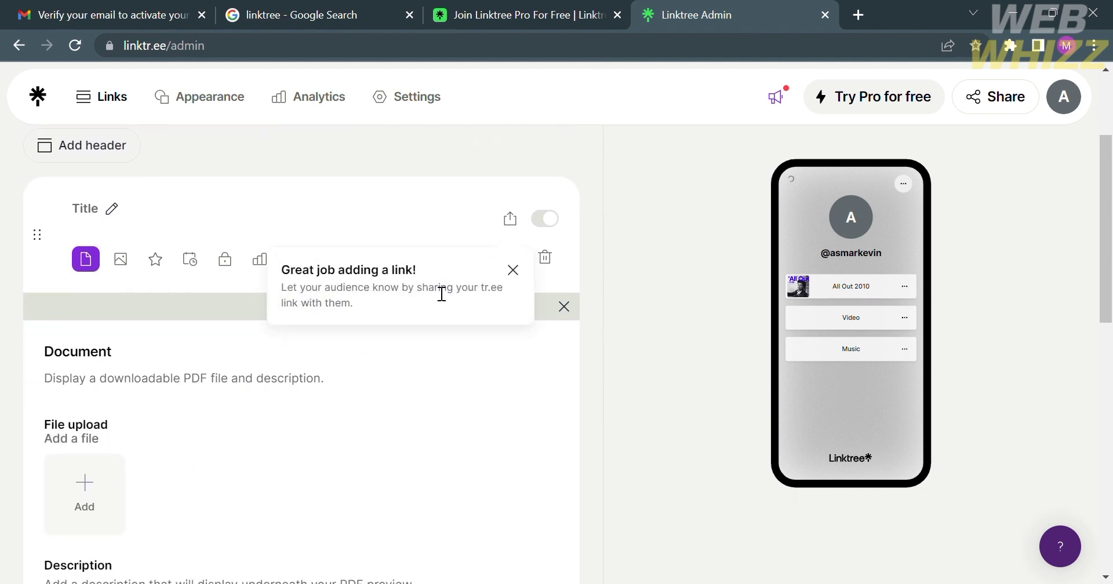
{"action": "left_click", "coordinate": [515, 271]}
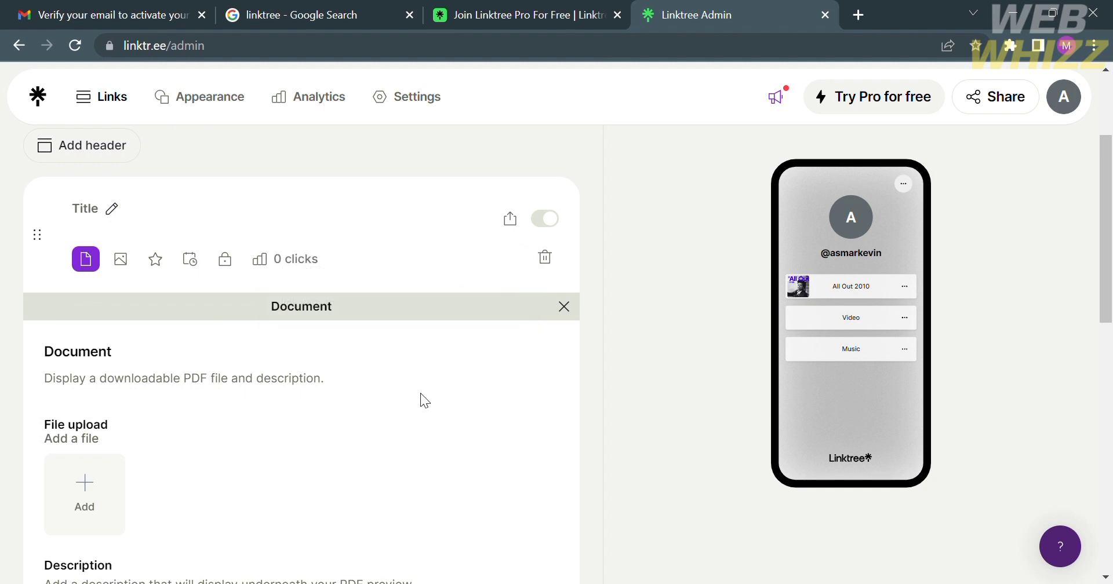
{"action": "scroll", "coordinate": [401, 388], "scroll_direction": "up", "scroll_amount": 1}
- Title the Document link 'Infographics about Climate Change'
{"action": "left_click", "coordinate": [91, 276]}
{"action": "type", "text": "In"}
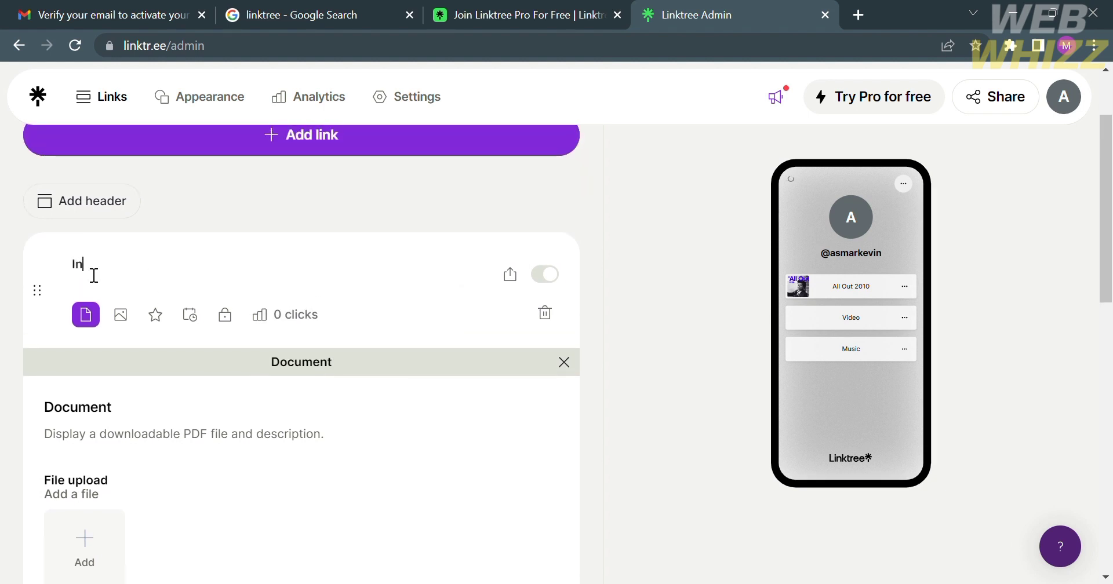
{"action": "type", "text": "fographics "}
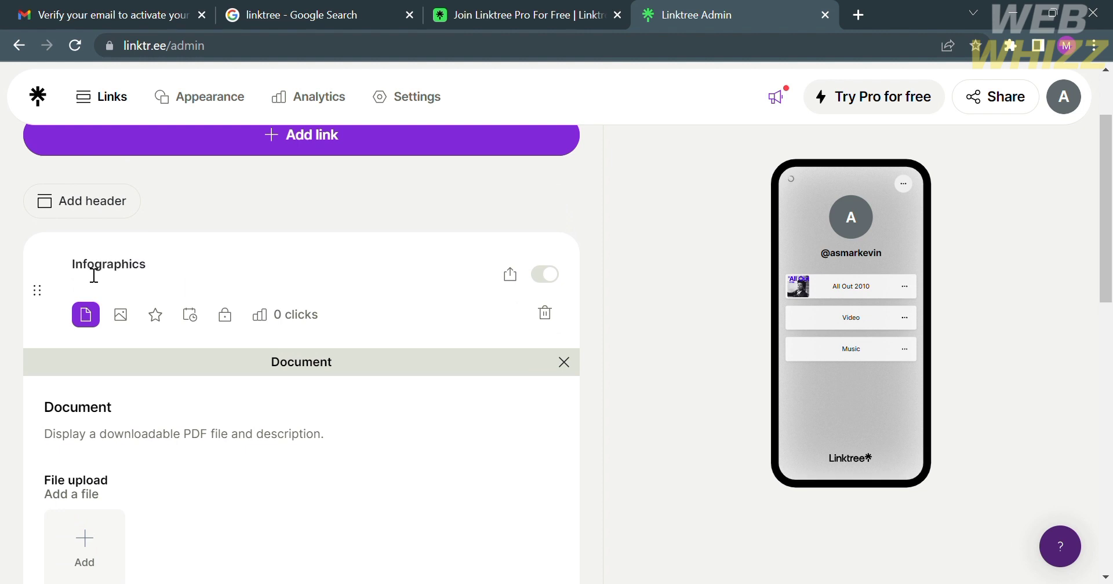
{"action": "type", "text": ": Cli"}
{"action": "key", "text": "BackSpace"}
{"action": "key", "text": "BackSpace"}
{"action": "type", "text": "about Climate Change"}
{"action": "scroll", "coordinate": [95, 275], "scroll_direction": "down", "scroll_amount": 4}
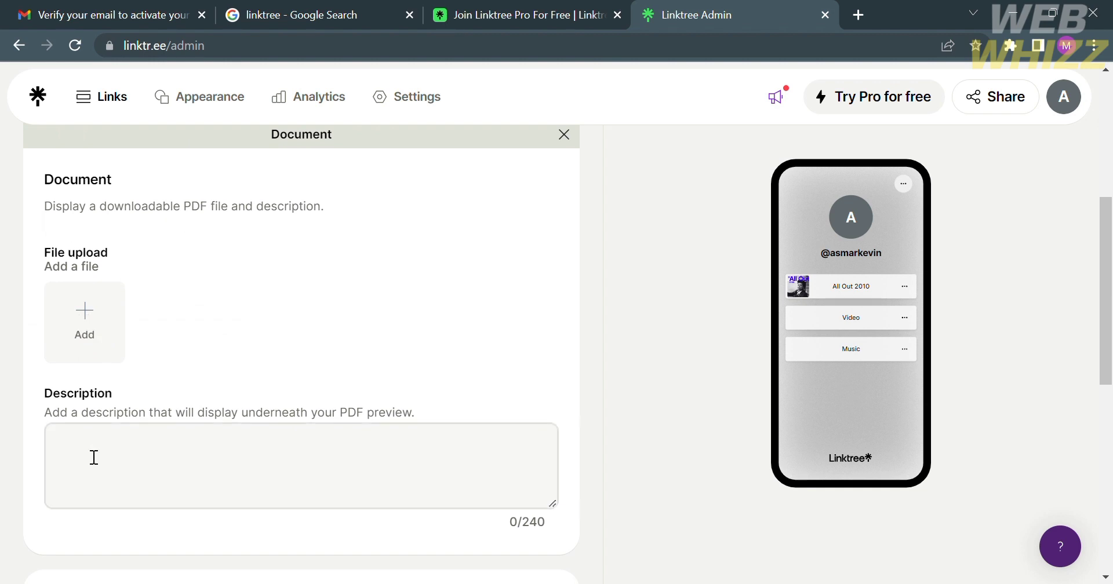
- Upload 'Infographics Climate Change.pdf' from My Device as the Document link's file
{"action": "left_click", "coordinate": [93, 330]}
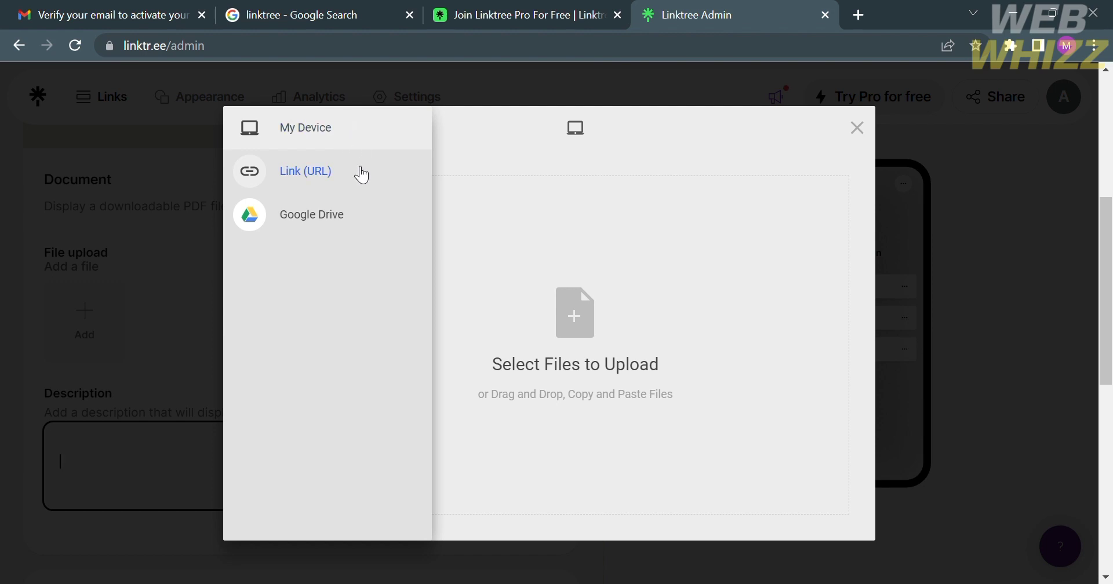
{"action": "left_click", "coordinate": [362, 175]}
{"action": "left_click", "coordinate": [397, 219]}
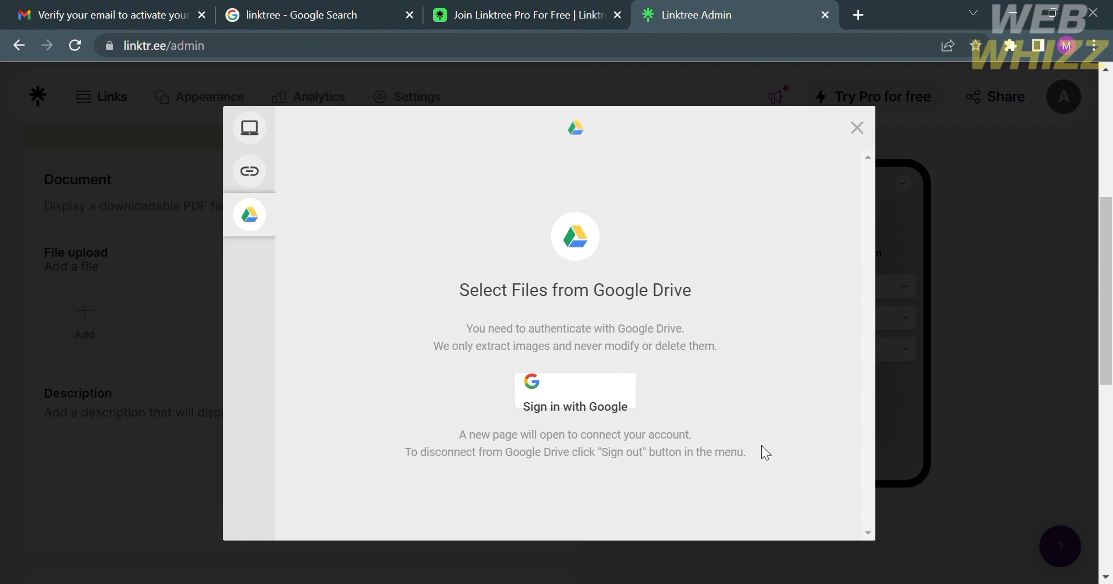
{"action": "left_click", "coordinate": [603, 385]}
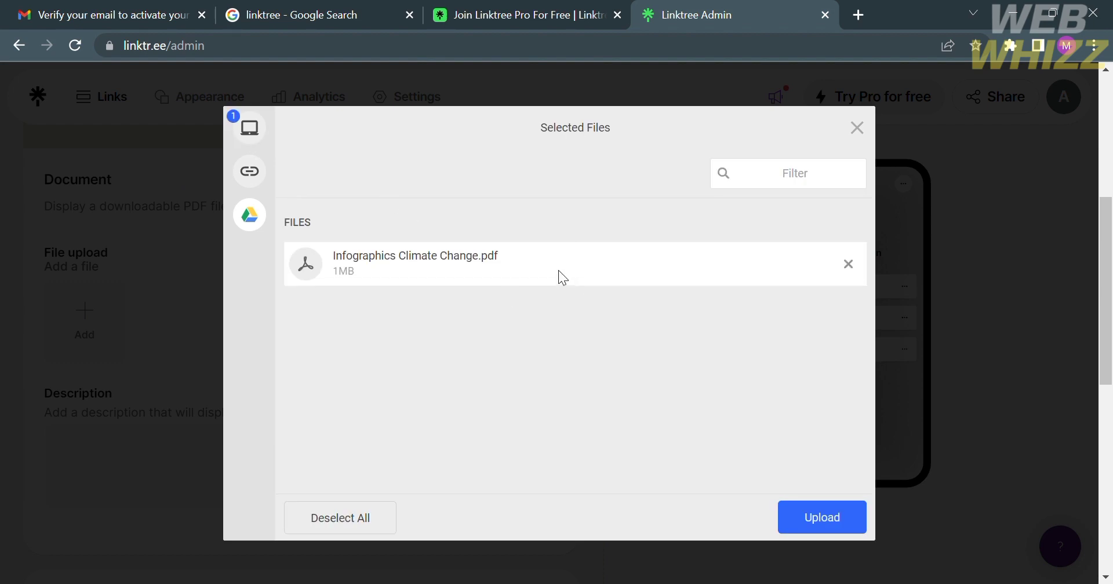
{"action": "left_click", "coordinate": [846, 522]}
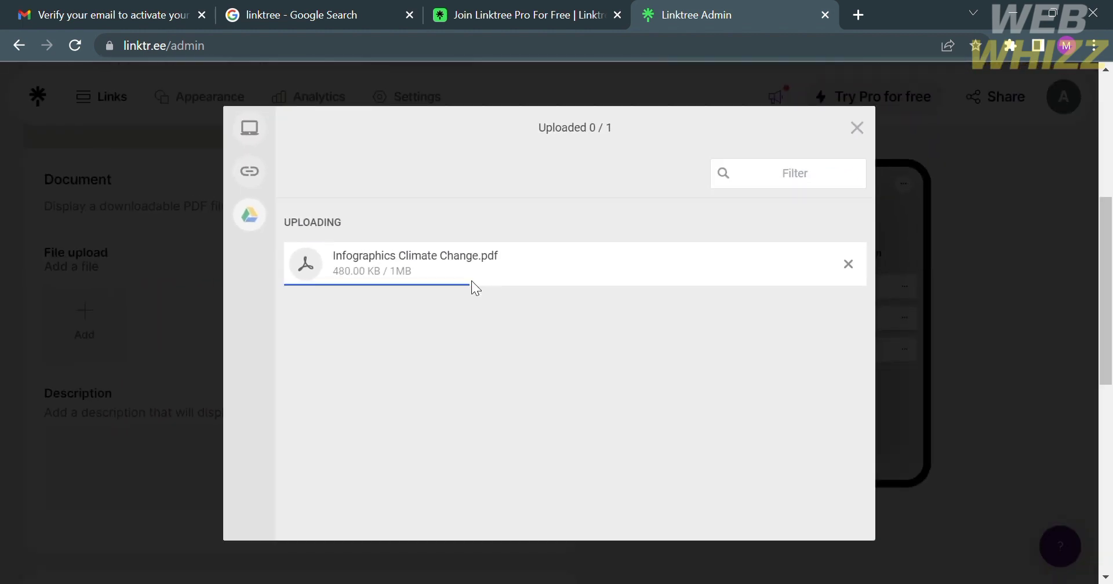
{"action": "left_click", "coordinate": [764, 186]}
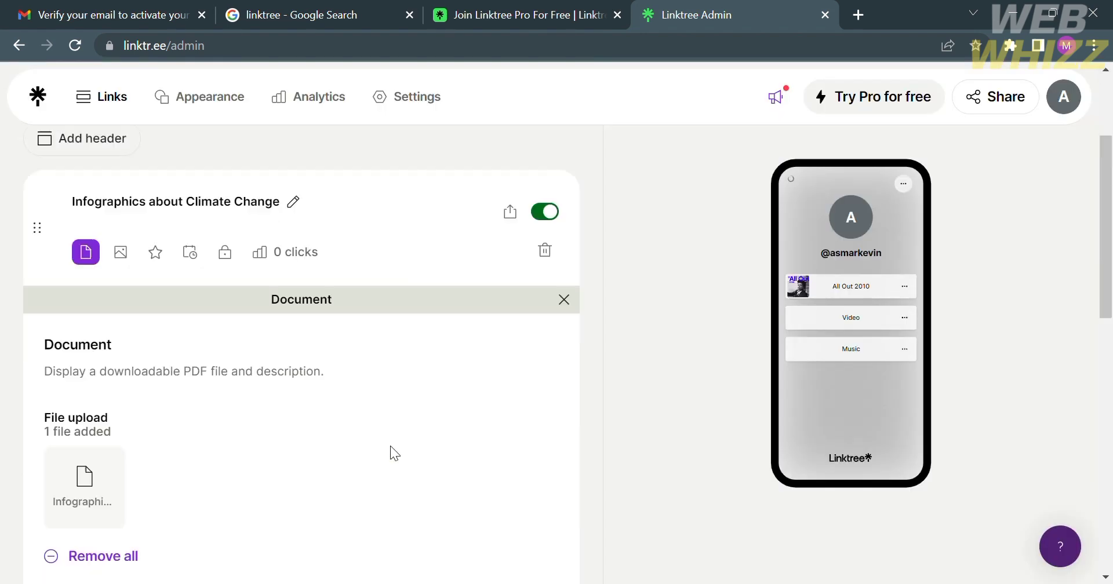
- Enter the description 'This Infographics is for Educational Purposes.' for the Document link
{"action": "scroll", "coordinate": [394, 452], "scroll_direction": "down", "scroll_amount": 2}
{"action": "scroll", "coordinate": [394, 451], "scroll_direction": "up", "scroll_amount": 1}
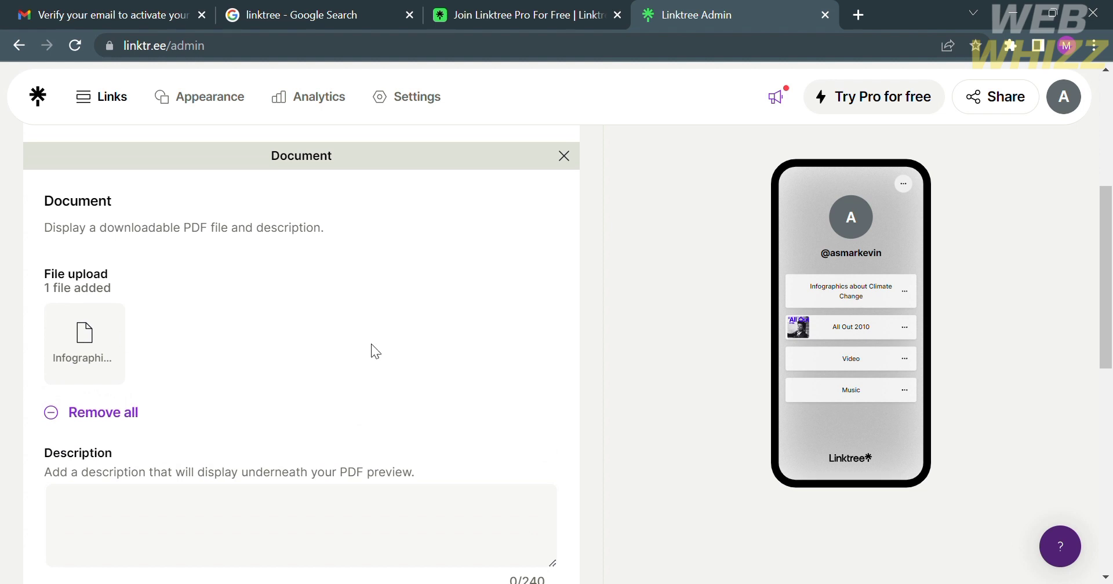
{"action": "scroll", "coordinate": [381, 351], "scroll_direction": "up", "scroll_amount": 3}
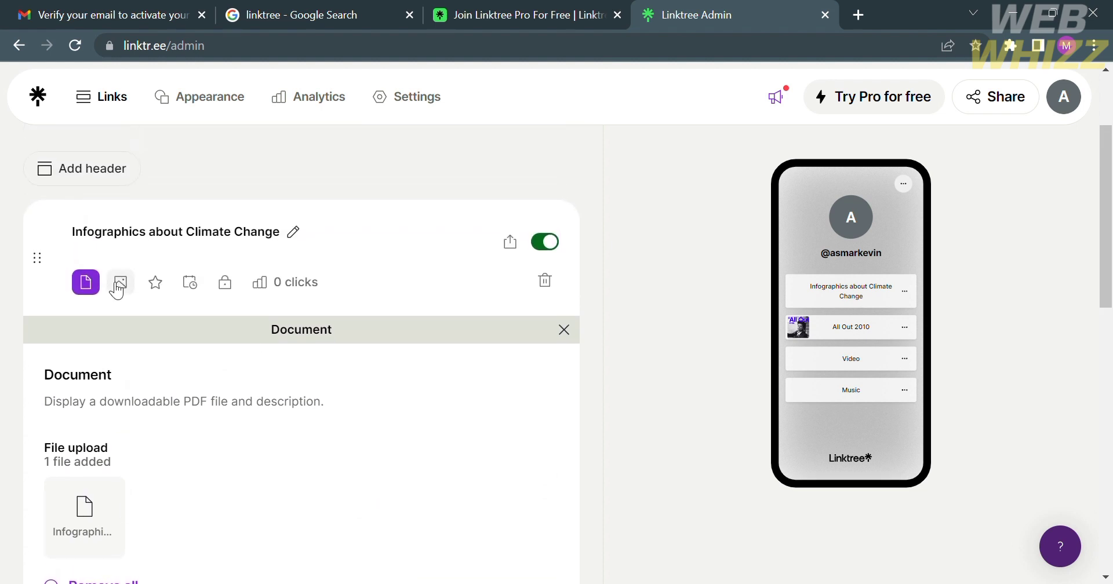
{"action": "scroll", "coordinate": [158, 414], "scroll_direction": "down", "scroll_amount": 4}
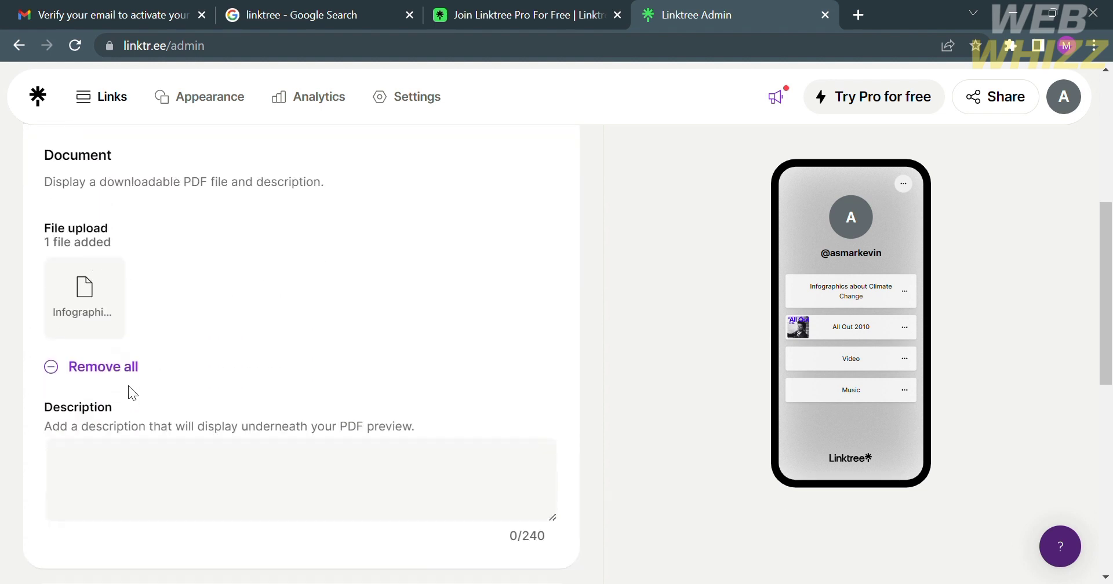
{"action": "left_click", "coordinate": [181, 458]}
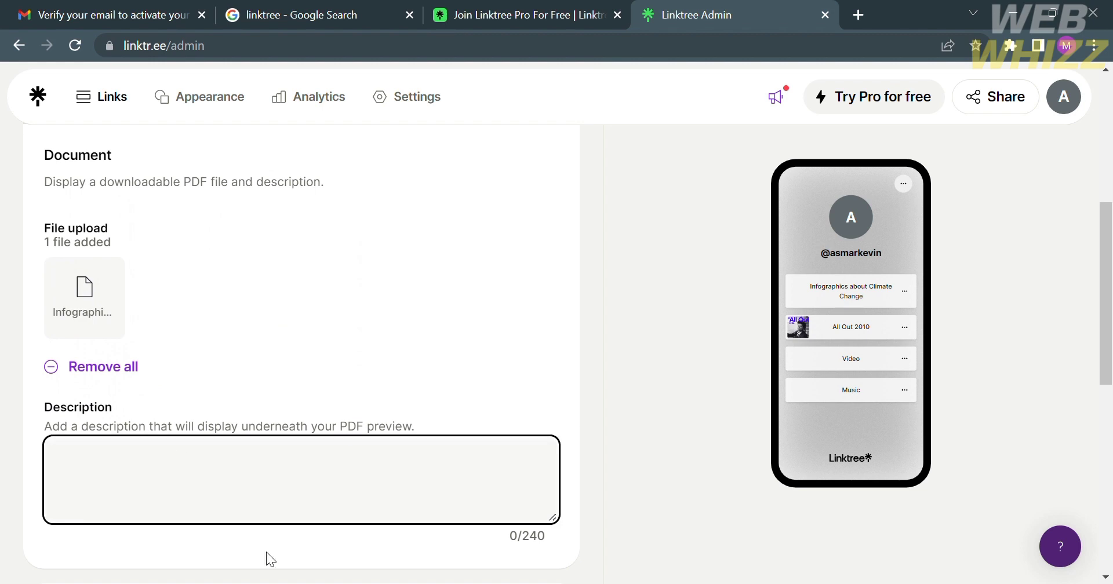
{"action": "type", "text": "This Infographics i"}
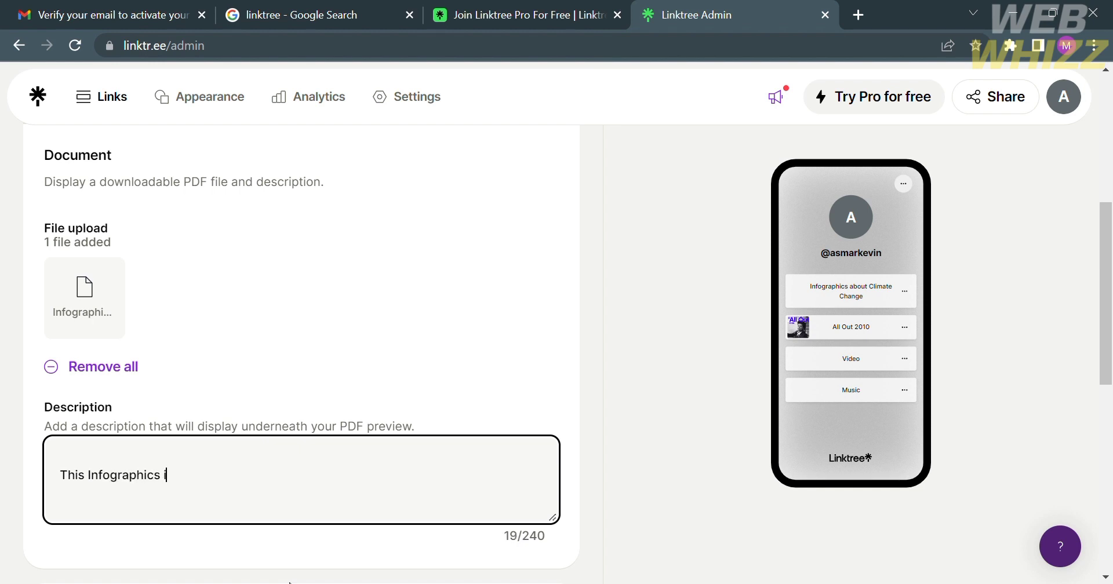
{"action": "type", "text": "s for Education"}
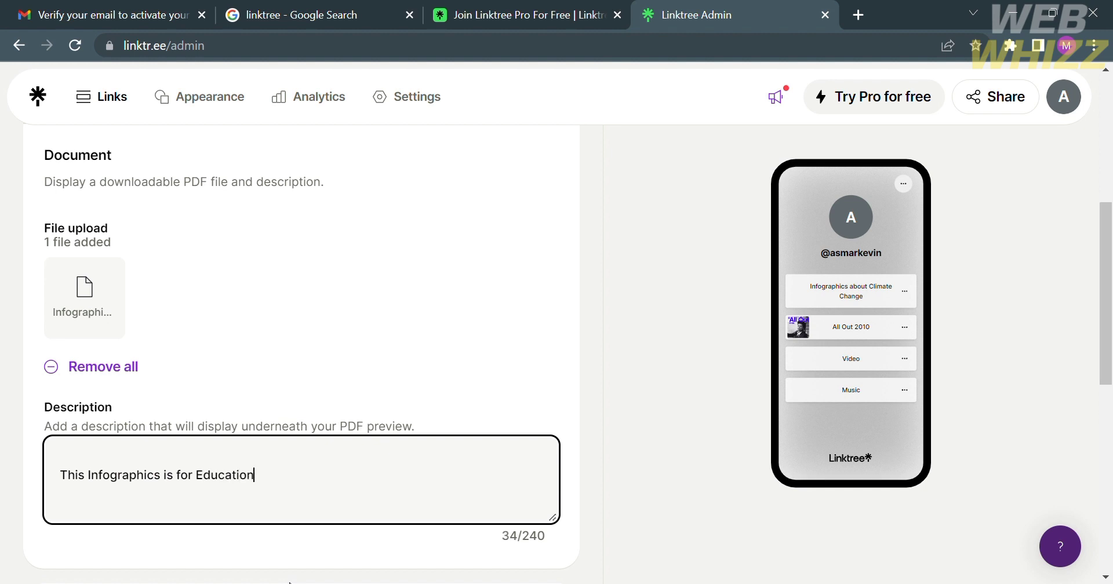
{"action": "type", "text": "al Purposes."}
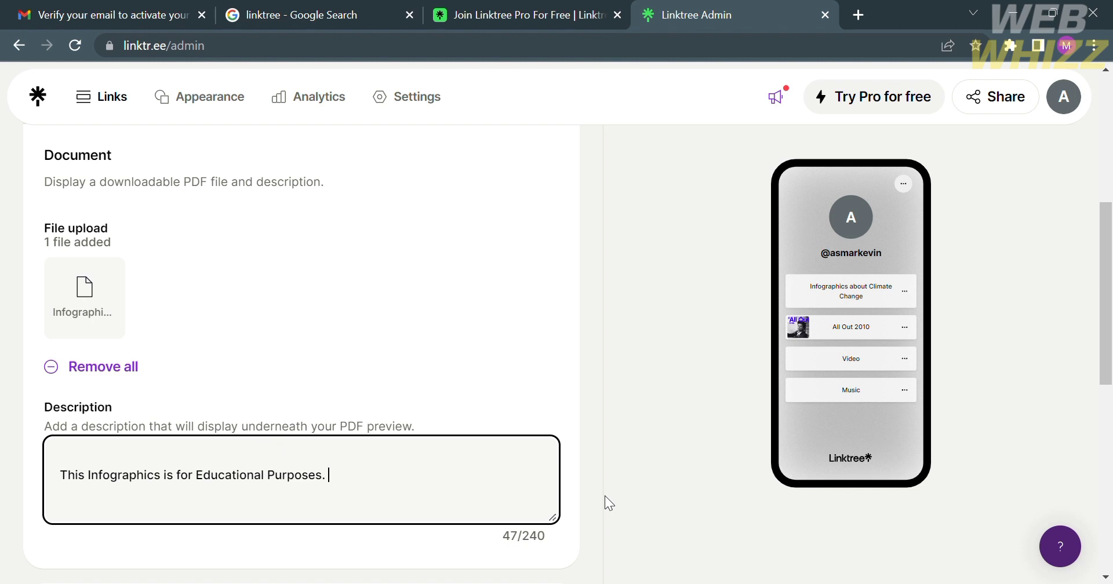
{"action": "scroll", "coordinate": [297, 344], "scroll_direction": "down", "scroll_amount": 6}
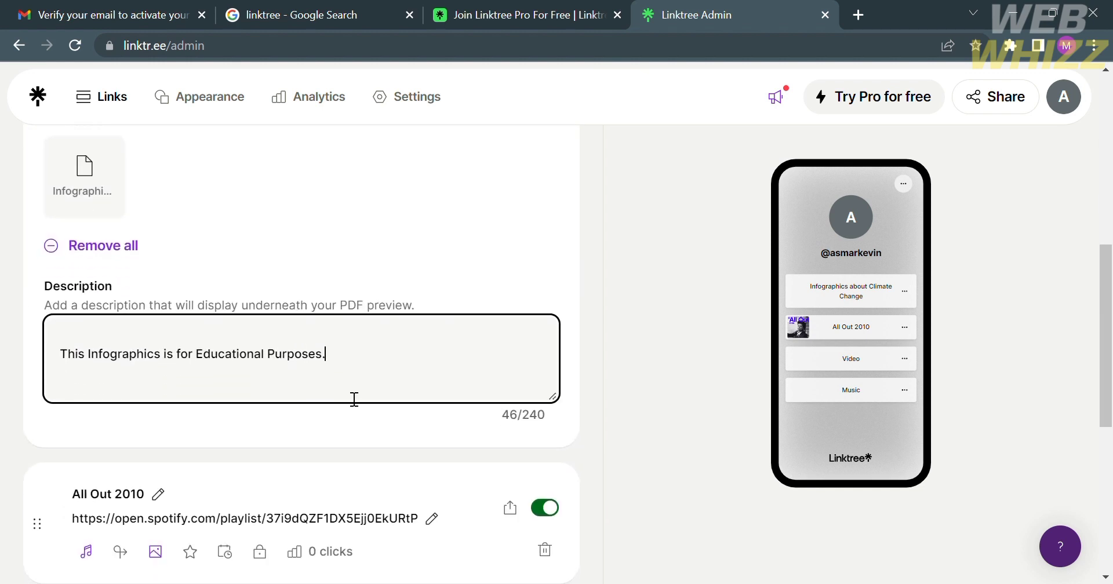
{"action": "scroll", "coordinate": [347, 397], "scroll_direction": "down", "scroll_amount": 1}
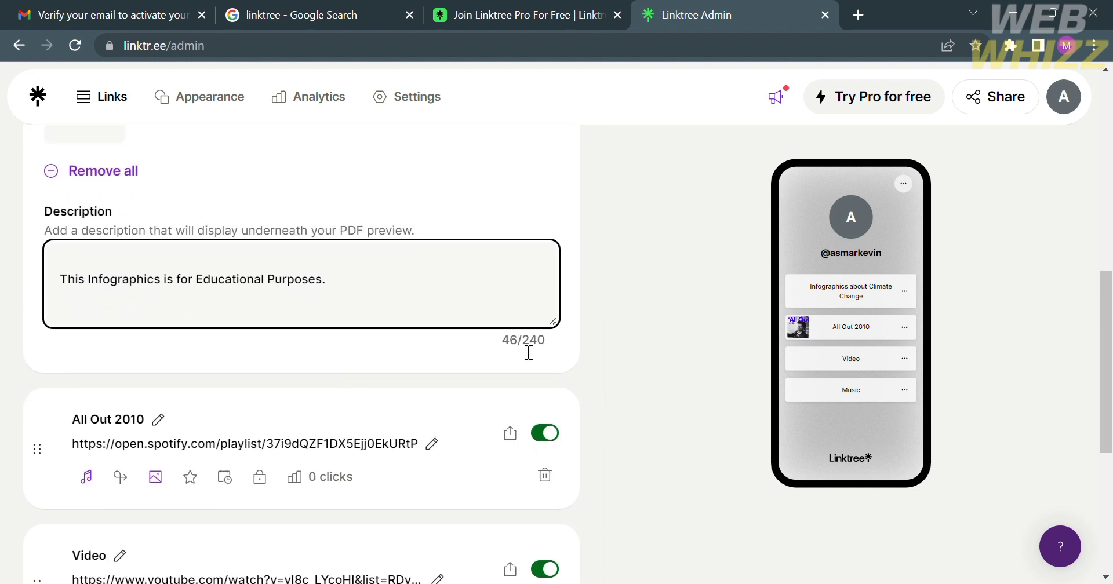
- Set a Tabler Icons light bulb, found by searching 'ligh', as the infographic link's thumbnail
{"action": "left_click", "coordinate": [120, 293]}
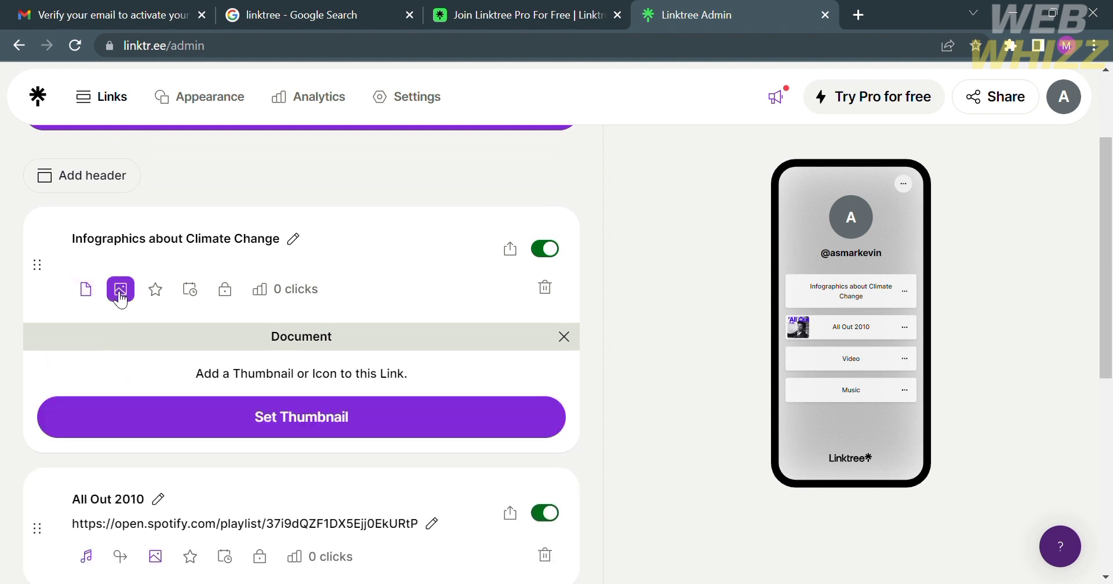
{"action": "left_click", "coordinate": [304, 432]}
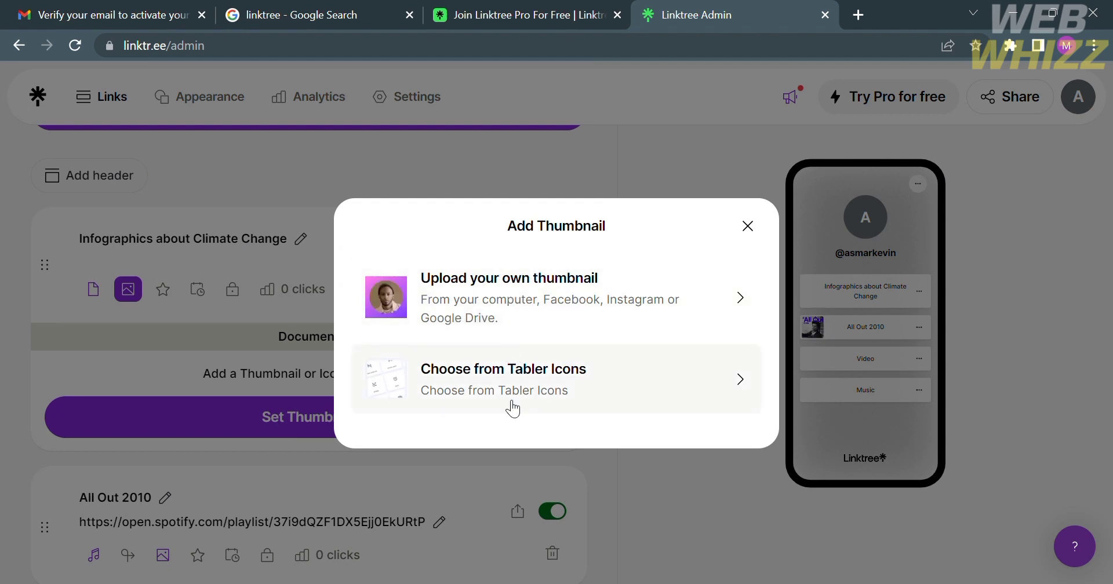
{"action": "left_click", "coordinate": [607, 380]}
{"action": "scroll", "coordinate": [603, 378], "scroll_direction": "down", "scroll_amount": 4}
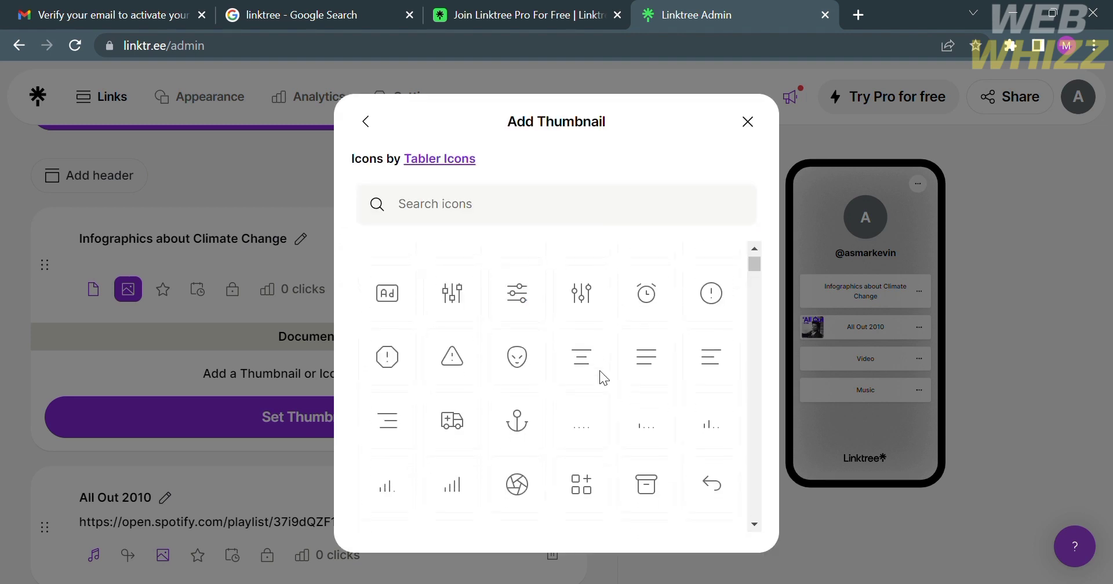
{"action": "scroll", "coordinate": [603, 378], "scroll_direction": "down", "scroll_amount": 8}
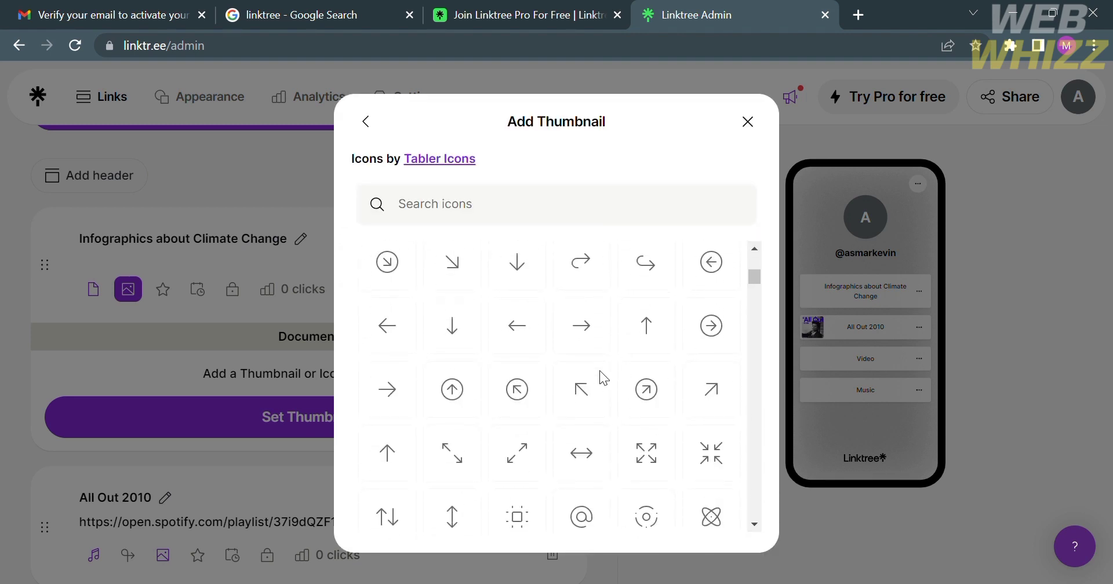
{"action": "left_click", "coordinate": [535, 194]}
{"action": "type", "text": "light"}
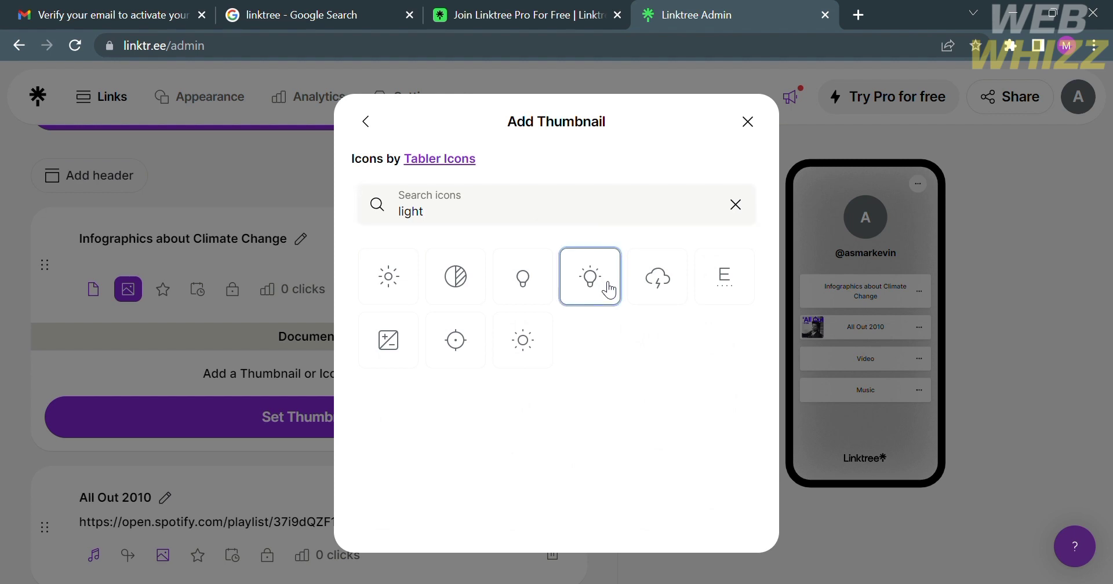
{"action": "left_click", "coordinate": [610, 290]}
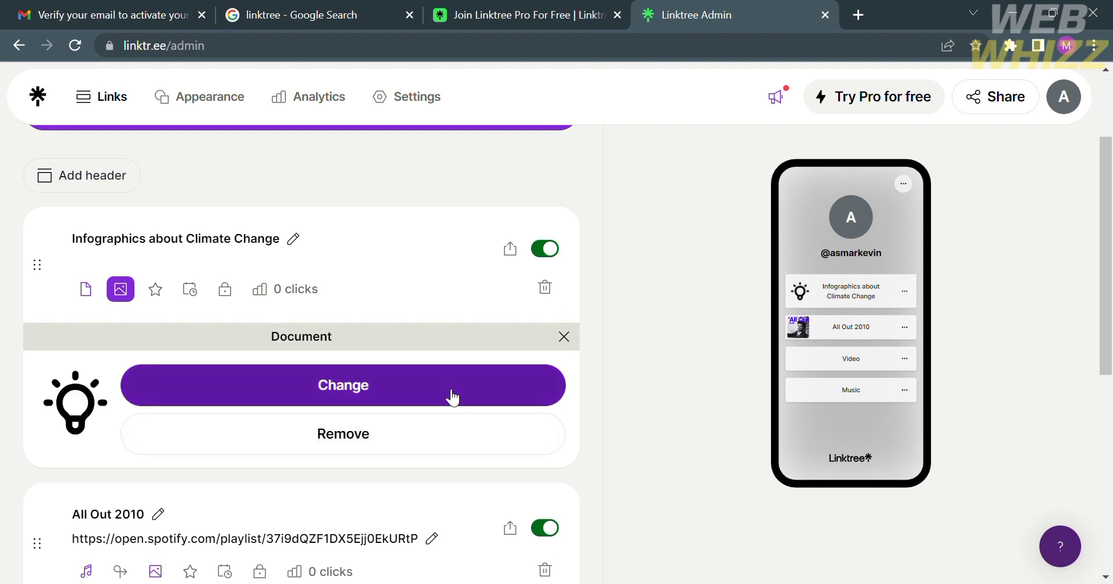
{"action": "left_click", "coordinate": [566, 341]}
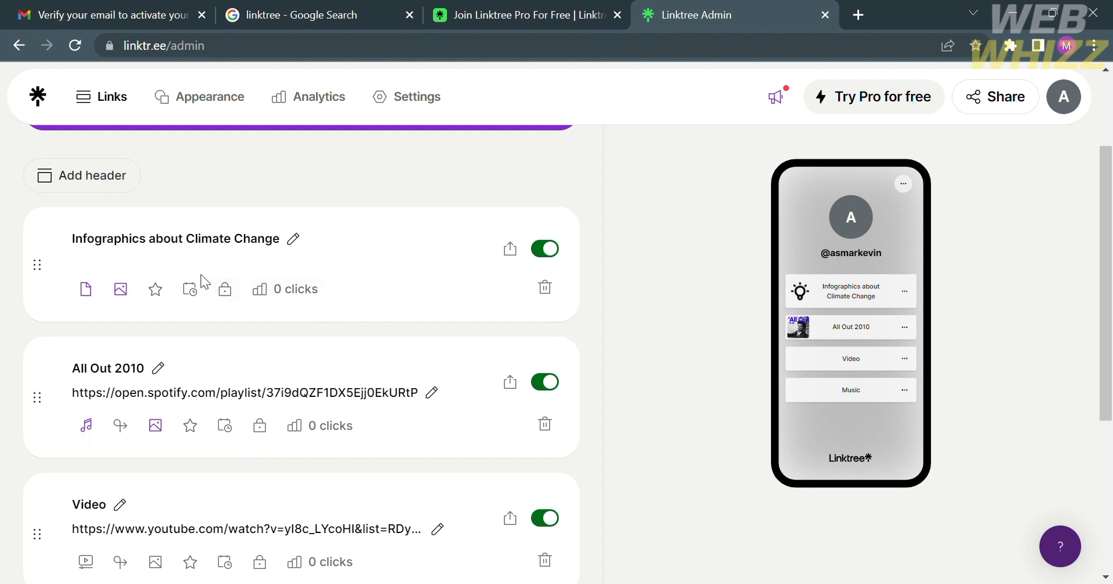
{"action": "scroll", "coordinate": [323, 241], "scroll_direction": "up", "scroll_amount": 1}
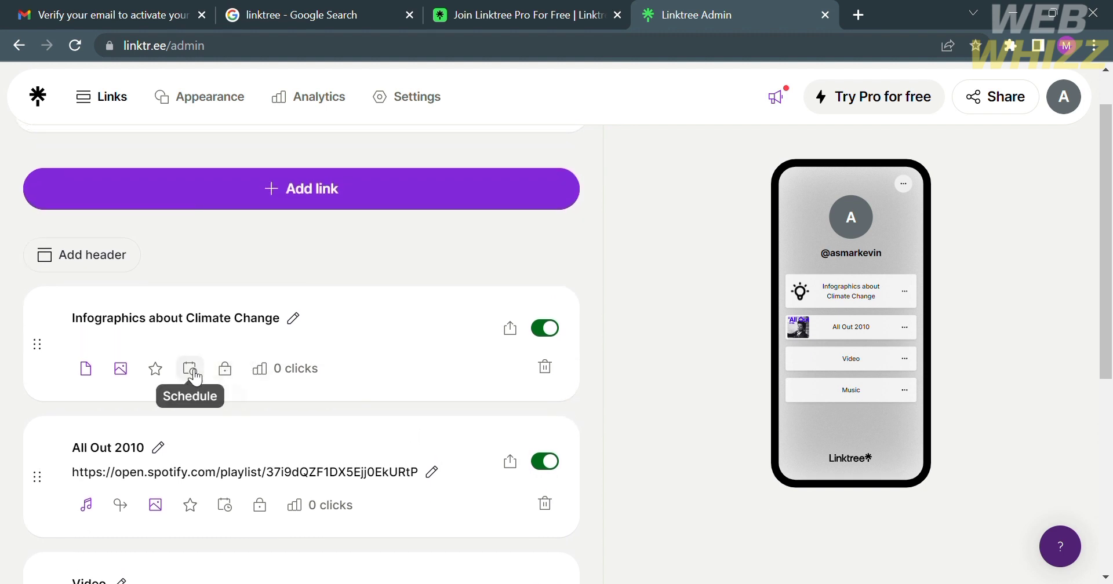
{"action": "left_click", "coordinate": [193, 374]}
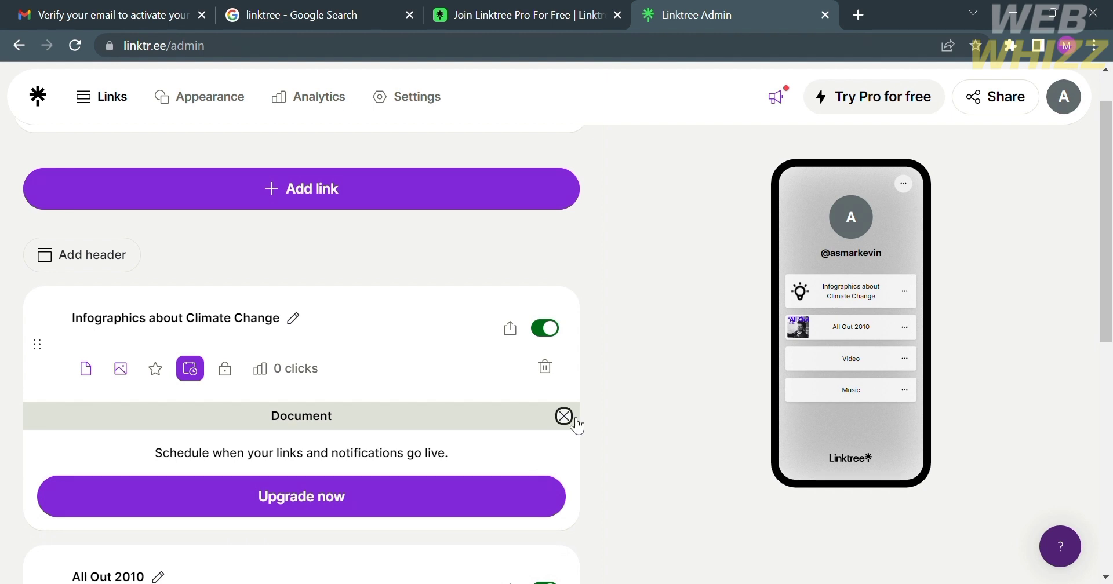
{"action": "left_click", "coordinate": [564, 415]}
{"action": "scroll", "coordinate": [179, 452], "scroll_direction": "down", "scroll_amount": 2}
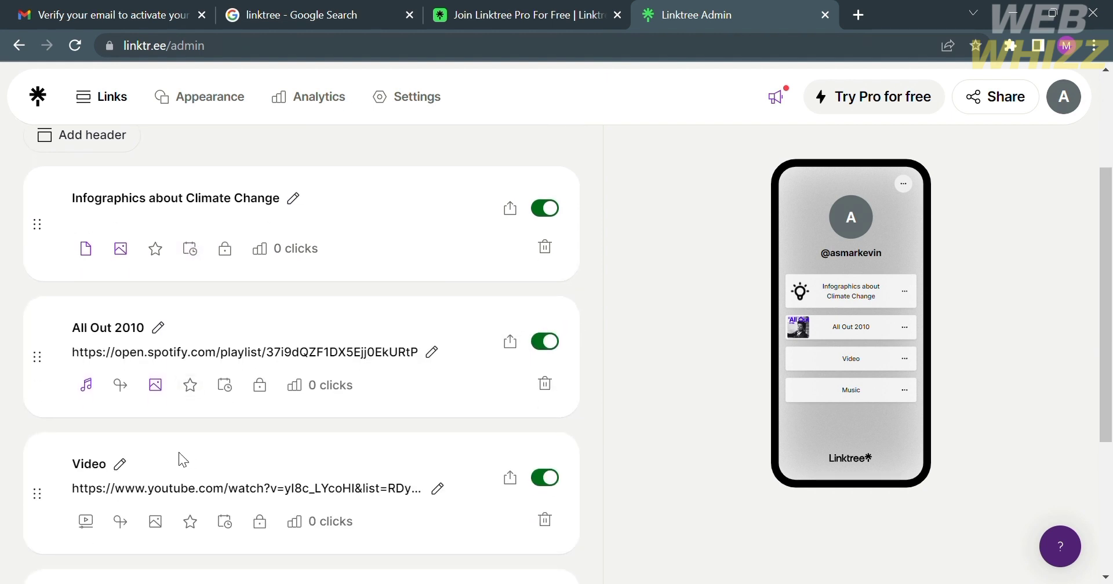
- Set a Tabler Icons play icon, found by searching 'play', as the Video thumbnail
{"action": "left_click", "coordinate": [156, 522]}
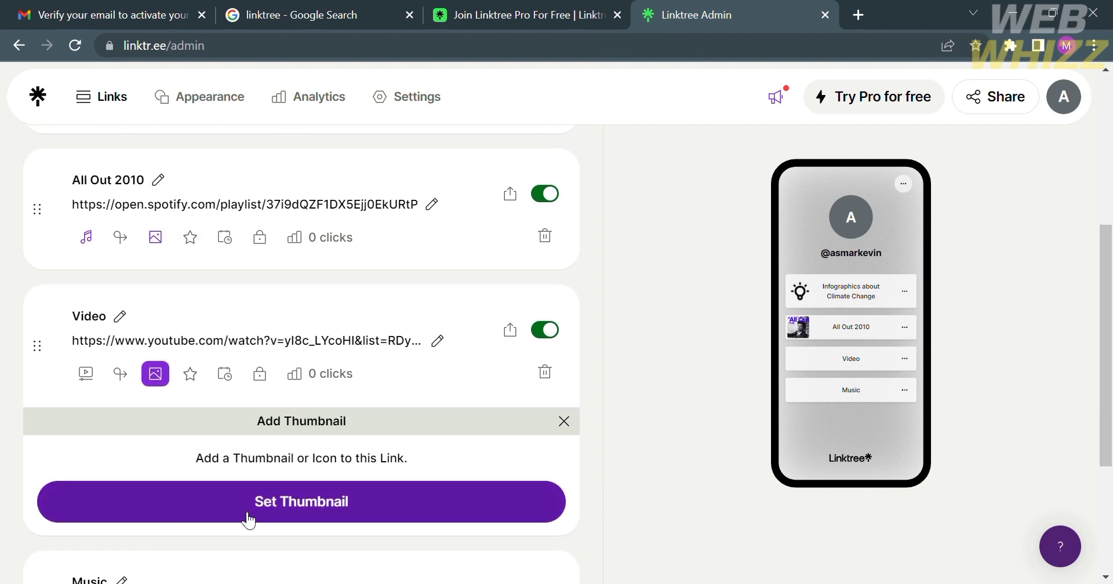
{"action": "left_click", "coordinate": [248, 519]}
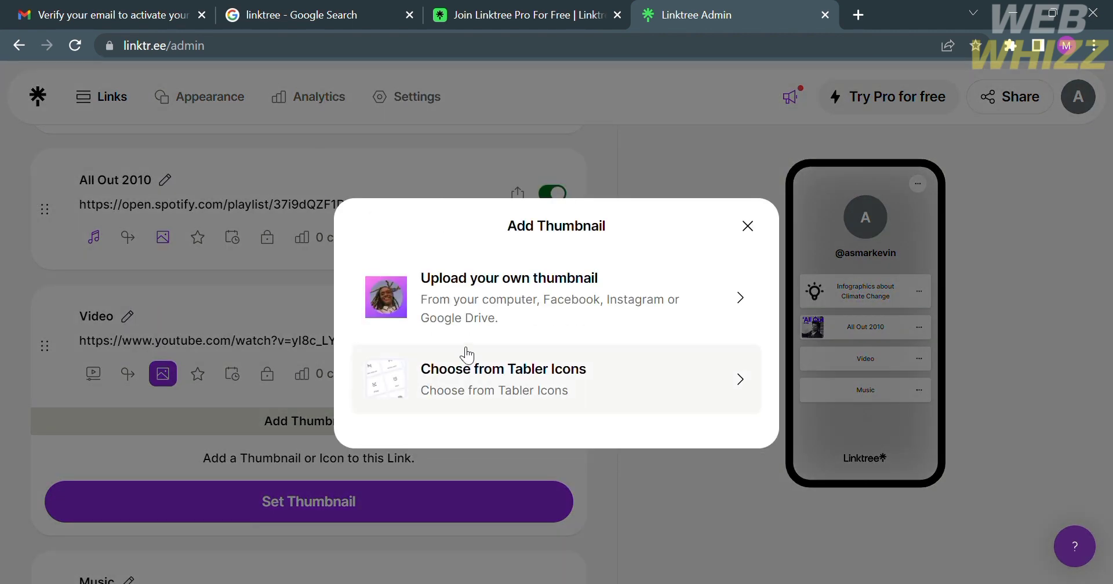
{"action": "left_click", "coordinate": [528, 385]}
{"action": "scroll", "coordinate": [532, 387], "scroll_direction": "down", "scroll_amount": 5}
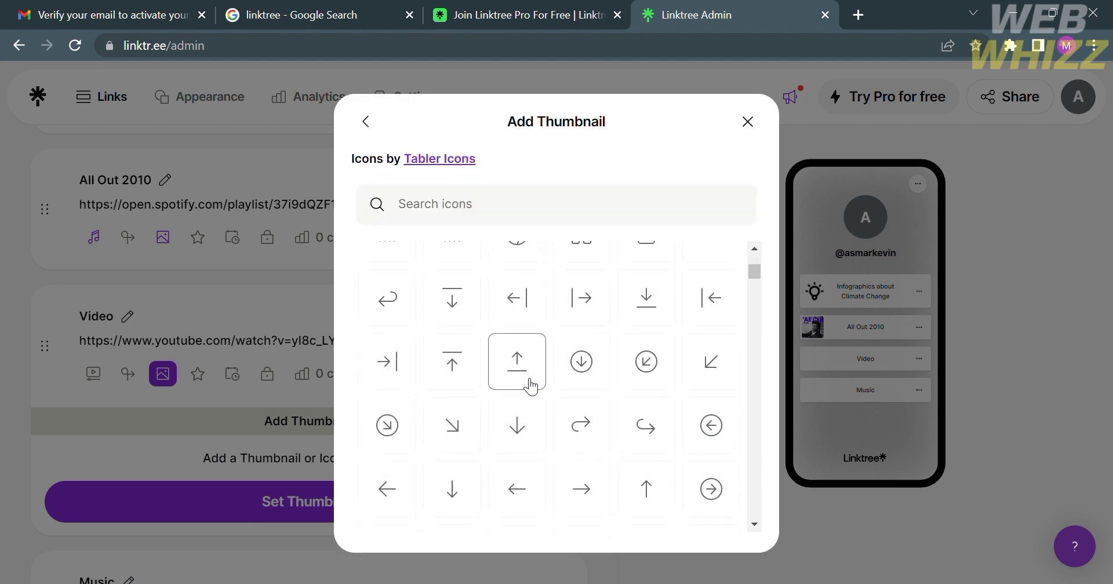
{"action": "scroll", "coordinate": [529, 383], "scroll_direction": "up", "scroll_amount": 3}
{"action": "scroll", "coordinate": [575, 408], "scroll_direction": "up", "scroll_amount": 3}
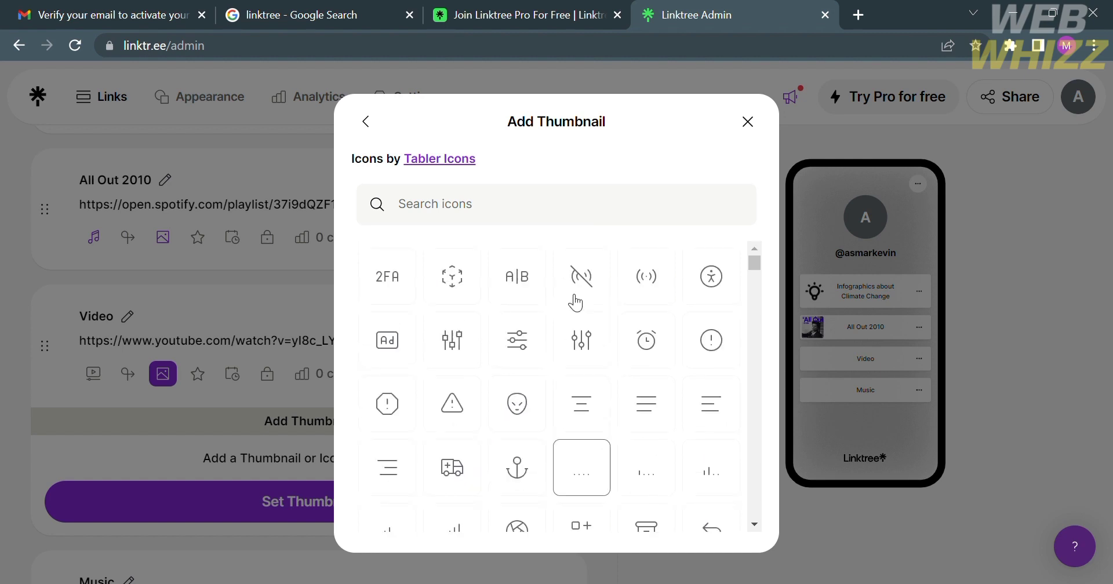
{"action": "left_click", "coordinate": [516, 219]}
{"action": "type", "text": "play"}
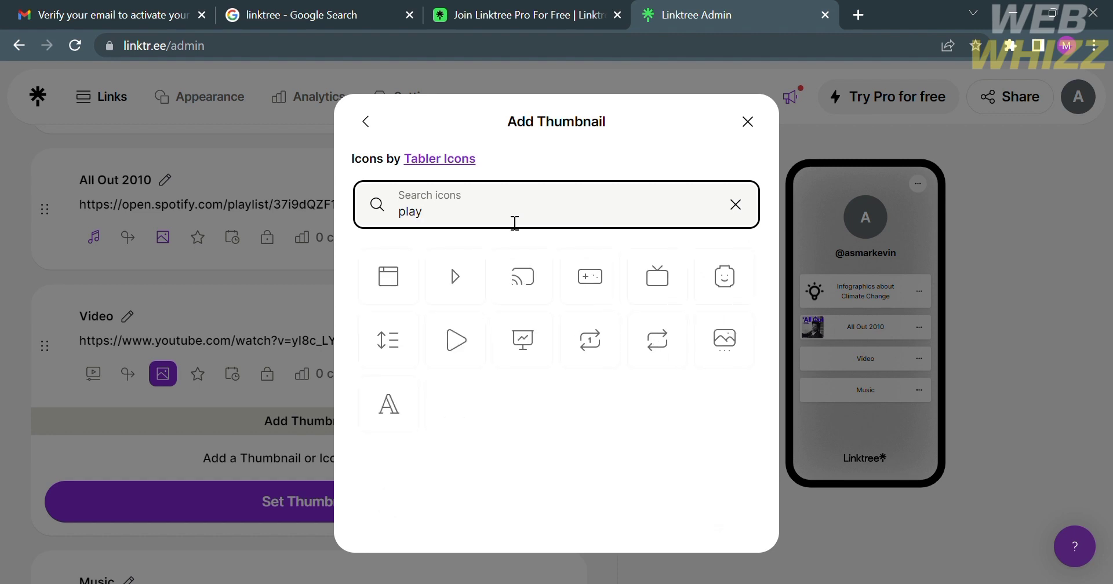
{"action": "left_click", "coordinate": [476, 339]}
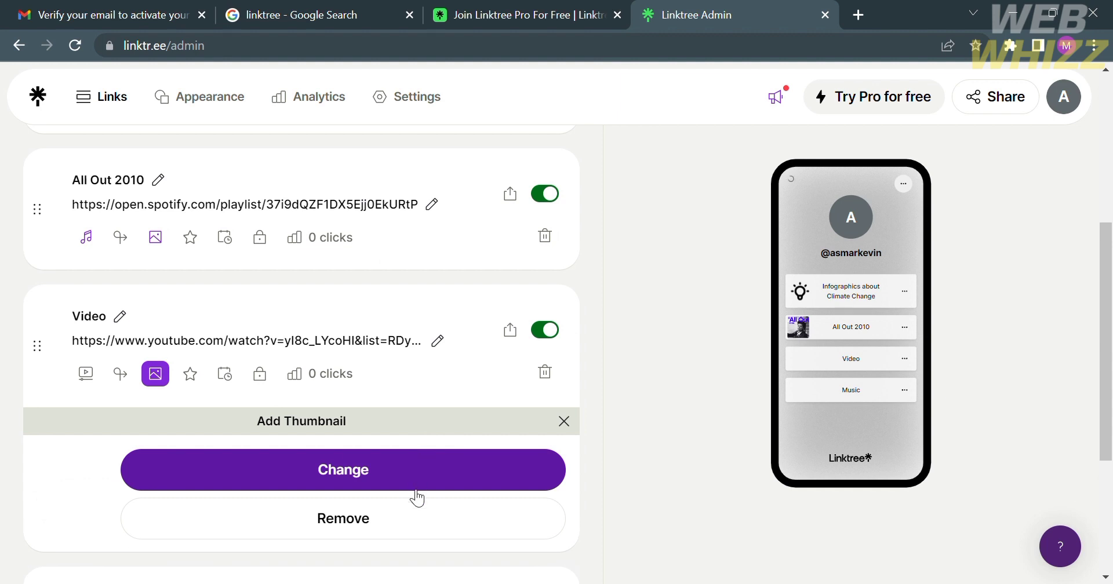
{"action": "left_click", "coordinate": [564, 423]}
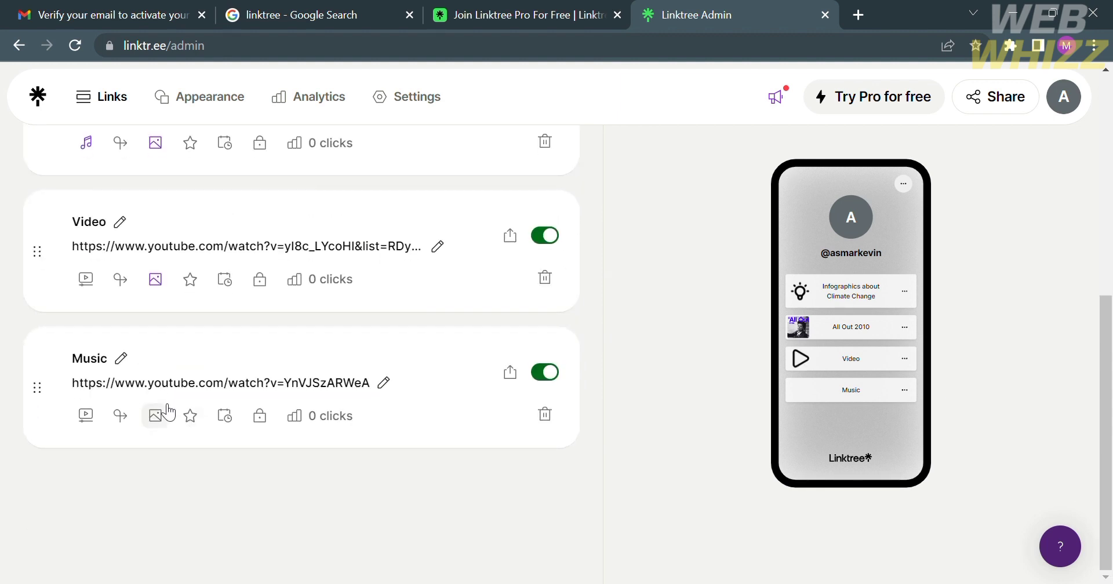
- Set a Tabler Icons music note, found by searching 'musi', as the Music thumbnail
{"action": "left_click", "coordinate": [155, 416]}
{"action": "left_click", "coordinate": [291, 545]}
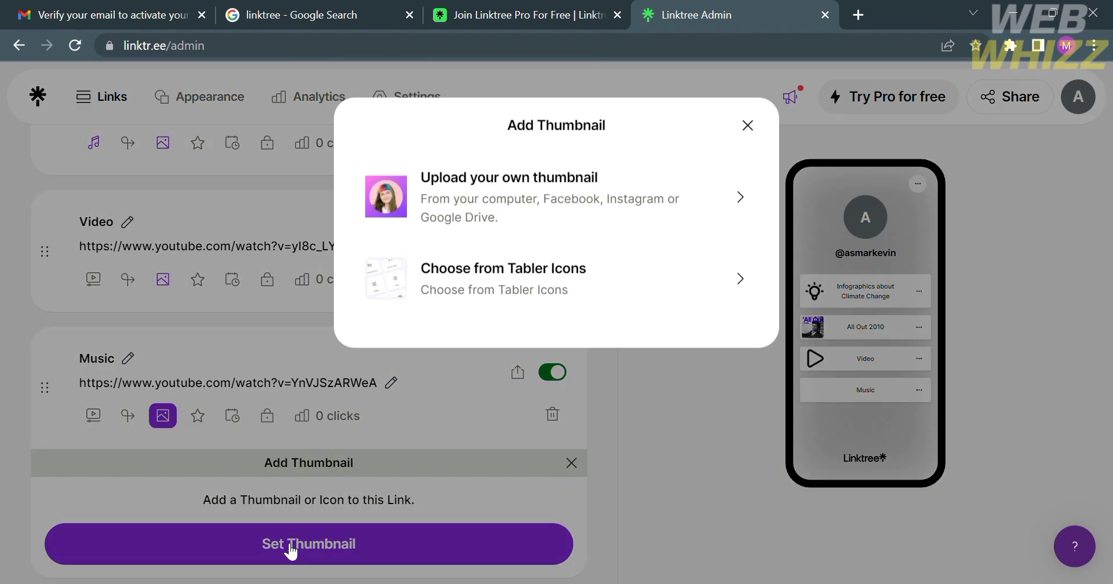
{"action": "left_click", "coordinate": [537, 382]}
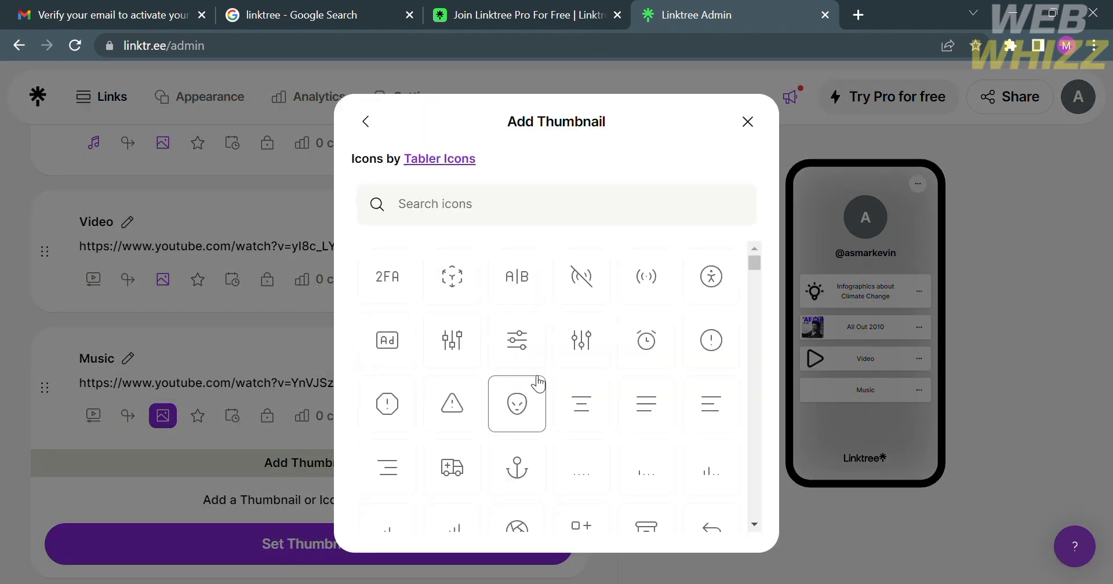
{"action": "left_click", "coordinate": [533, 208]}
{"action": "type", "text": "note"}
{"action": "key", "text": "BackSpace"}
{"action": "key", "text": "BackSpace"}
{"action": "key", "text": "BackSpace"}
{"action": "key", "text": "BackSpace"}
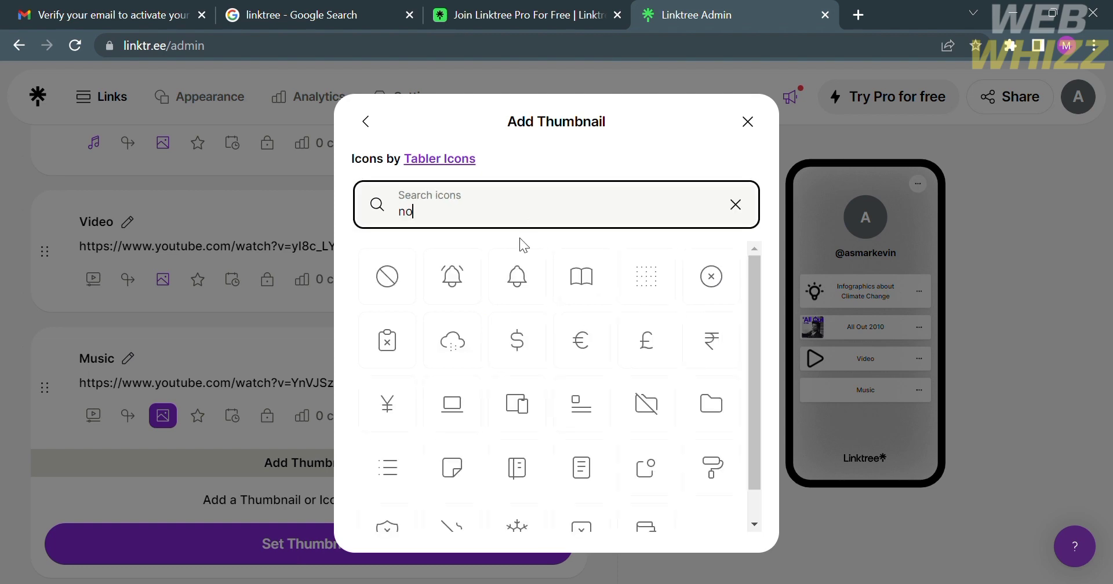
{"action": "type", "text": "musi"}
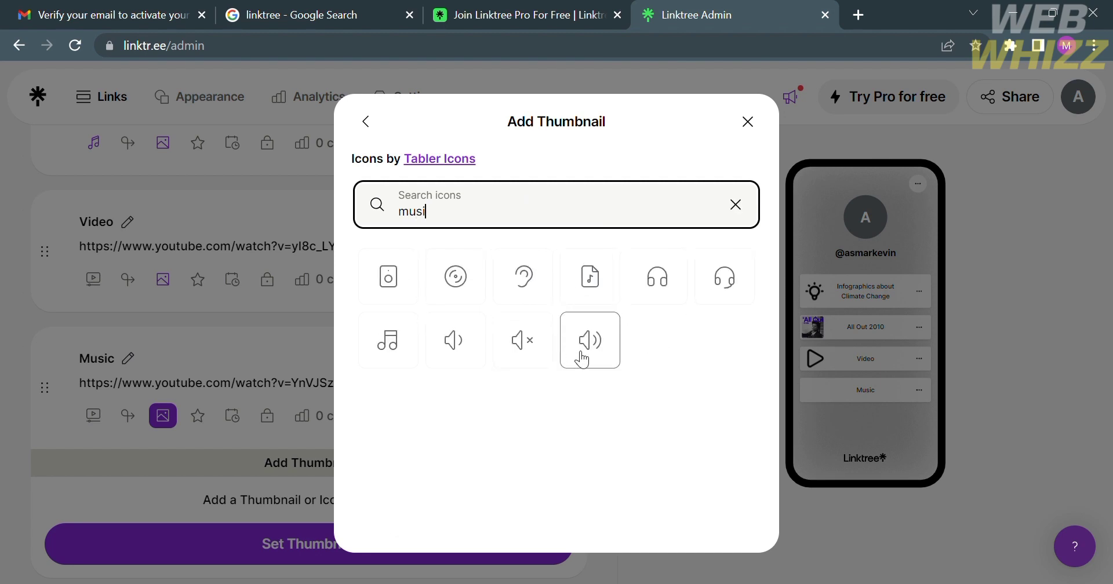
{"action": "left_click", "coordinate": [412, 353]}
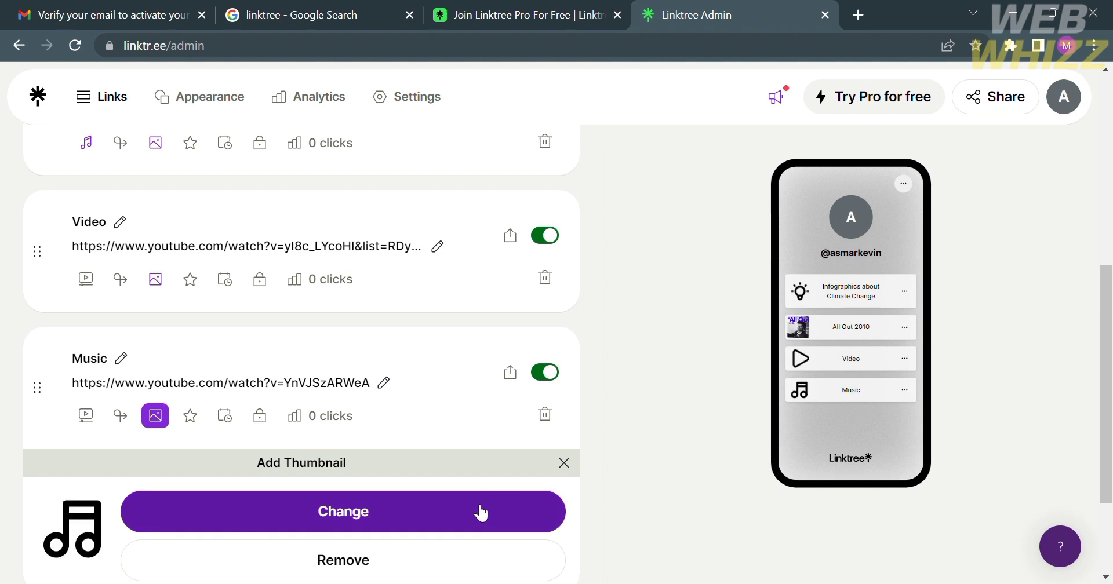
{"action": "left_click", "coordinate": [564, 464]}
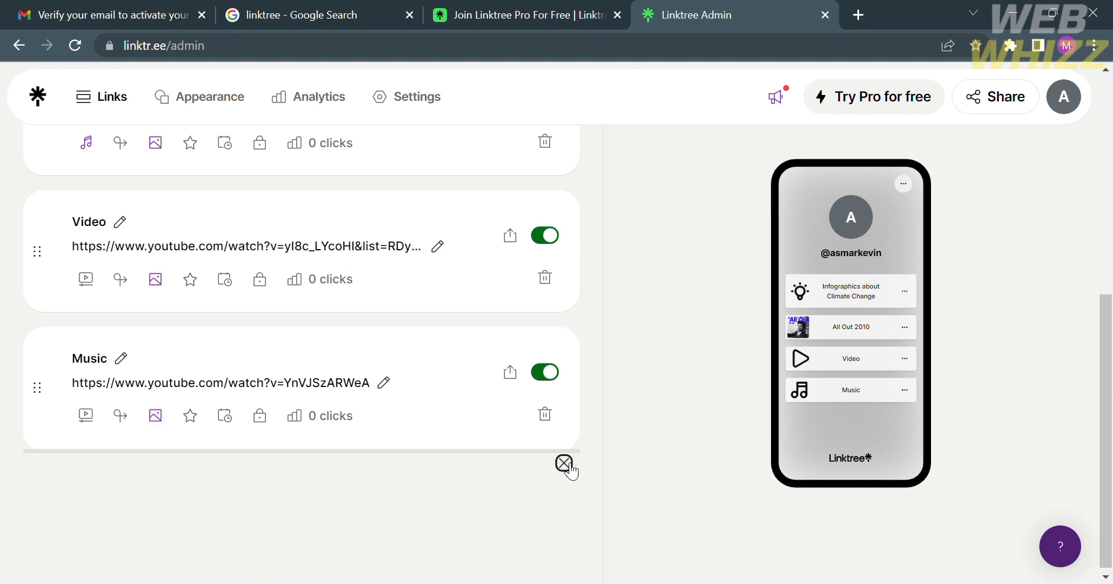
- Open the Share options to view the public Linktree page with its four links
{"action": "scroll", "coordinate": [897, 302], "scroll_direction": "up", "scroll_amount": 2}
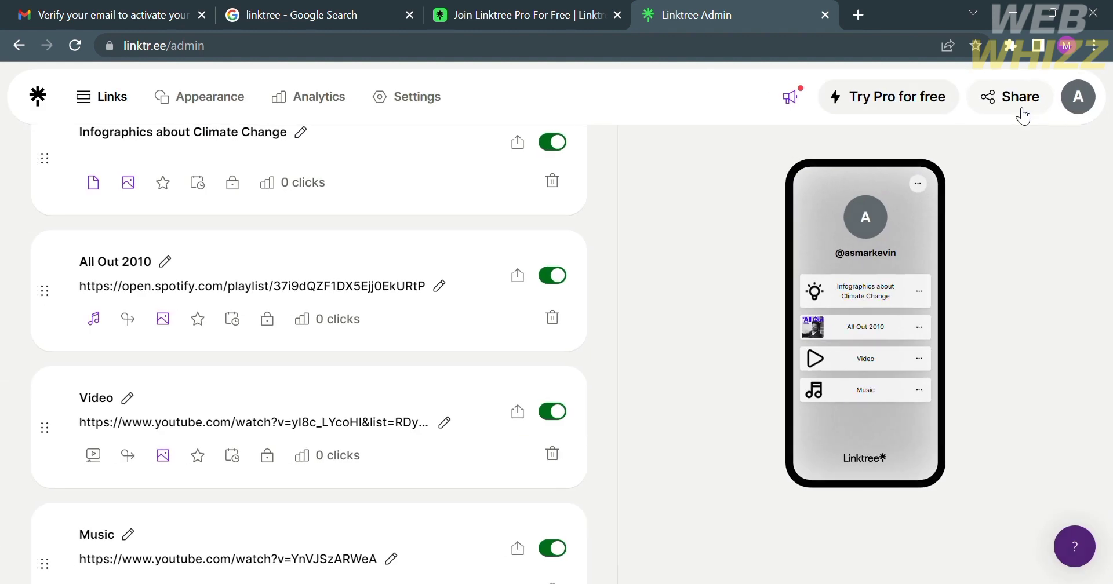
{"action": "left_click", "coordinate": [1024, 116]}
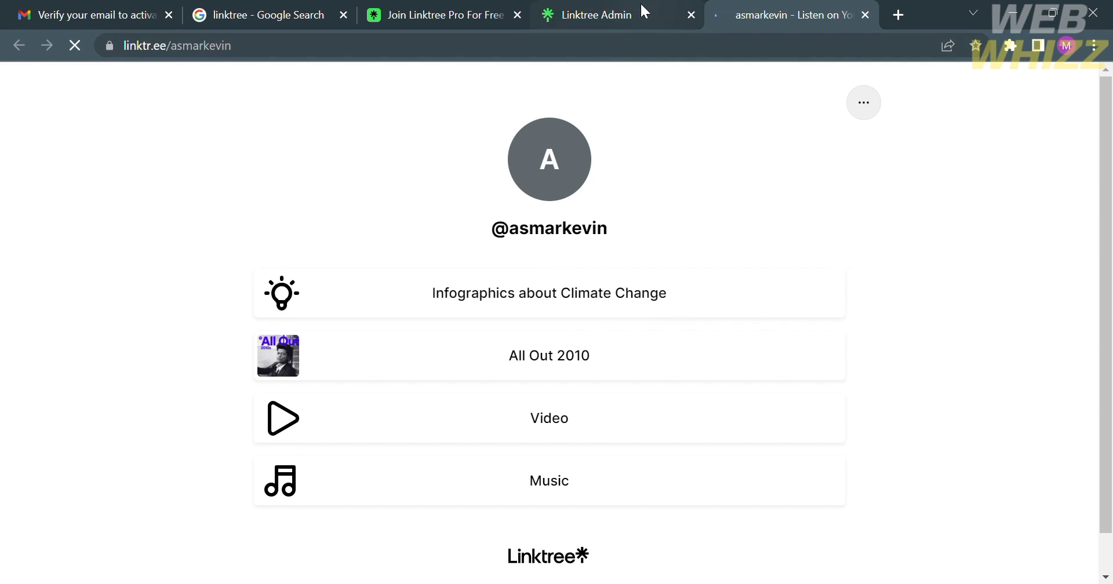
{"action": "left_click", "coordinate": [627, 26]}
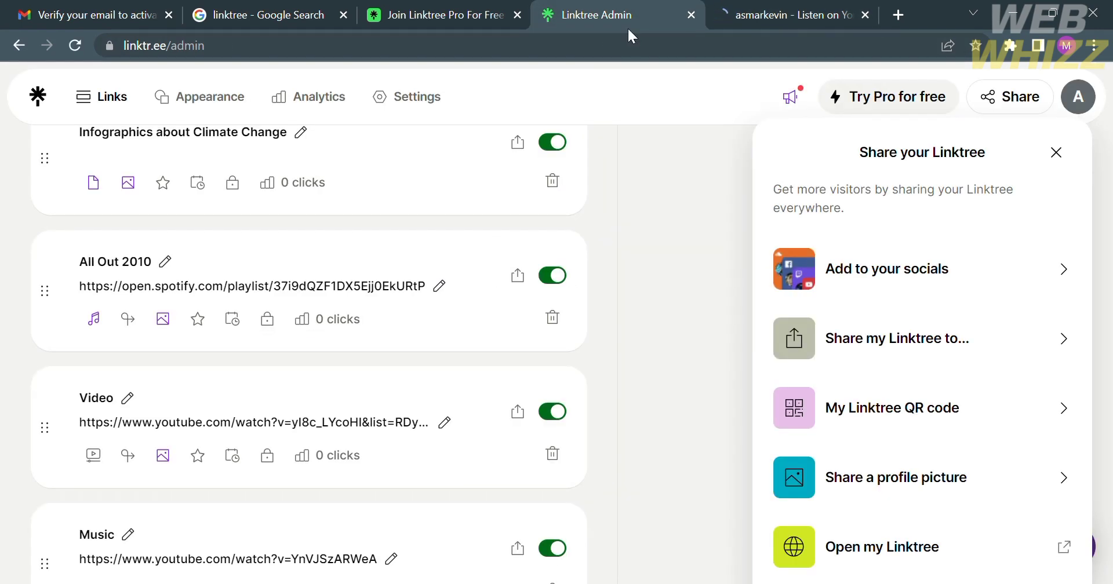
{"action": "left_click", "coordinate": [880, 278]}
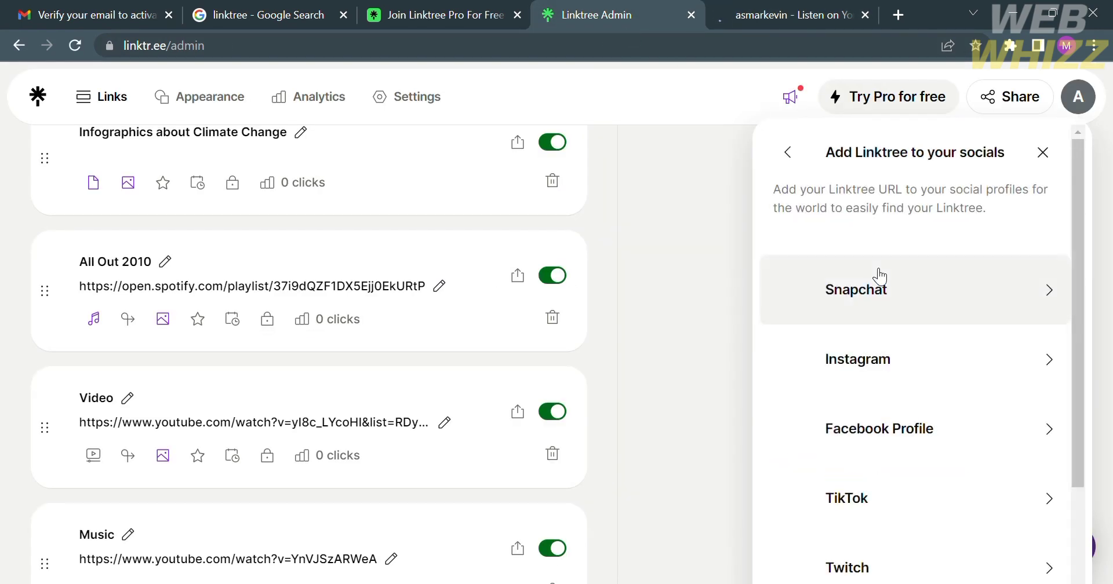
{"action": "scroll", "coordinate": [890, 340], "scroll_direction": "down", "scroll_amount": 1}
{"action": "scroll", "coordinate": [893, 341], "scroll_direction": "down", "scroll_amount": 2}
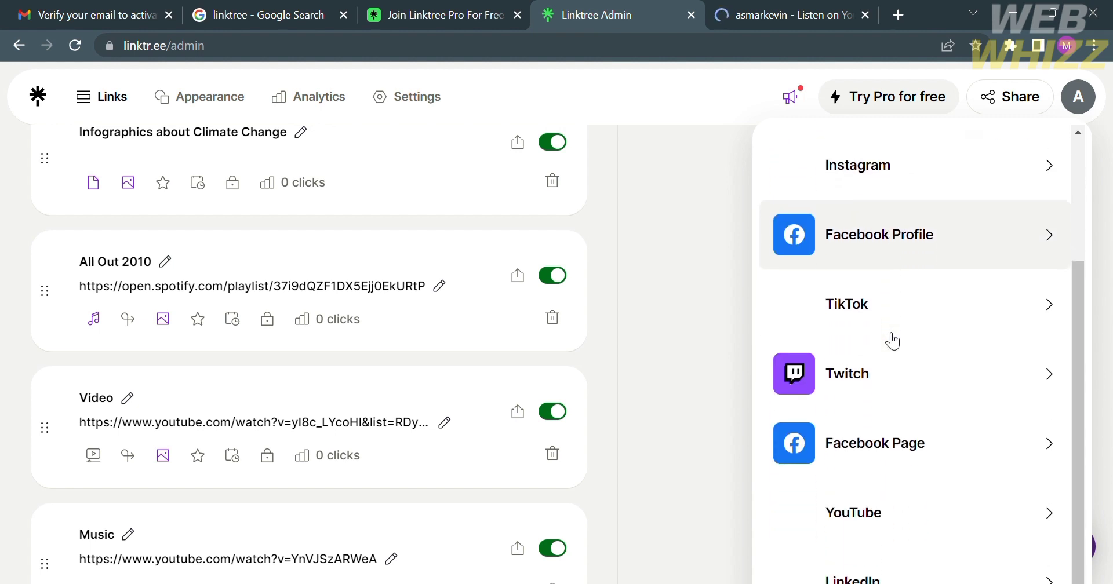
{"action": "scroll", "coordinate": [893, 341], "scroll_direction": "down", "scroll_amount": 1}
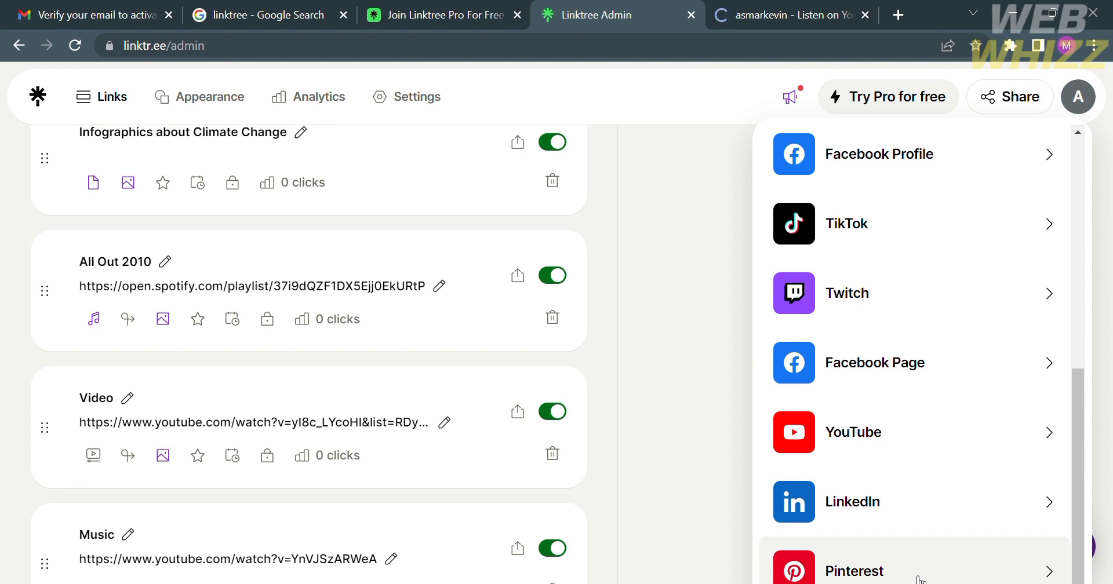
{"action": "scroll", "coordinate": [826, 210], "scroll_direction": "up", "scroll_amount": 6}
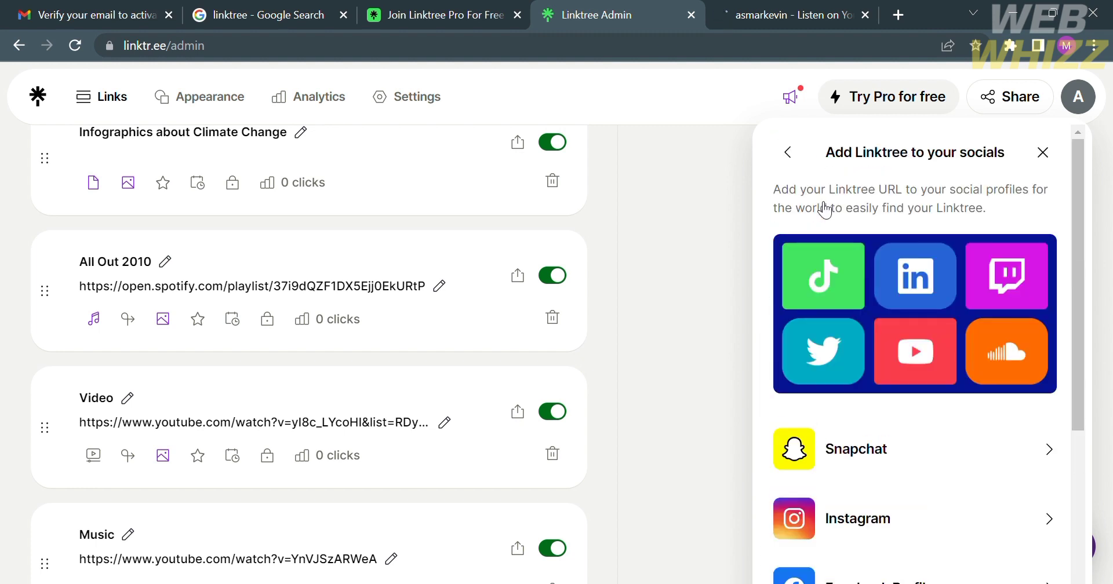
{"action": "left_click", "coordinate": [1043, 155]}
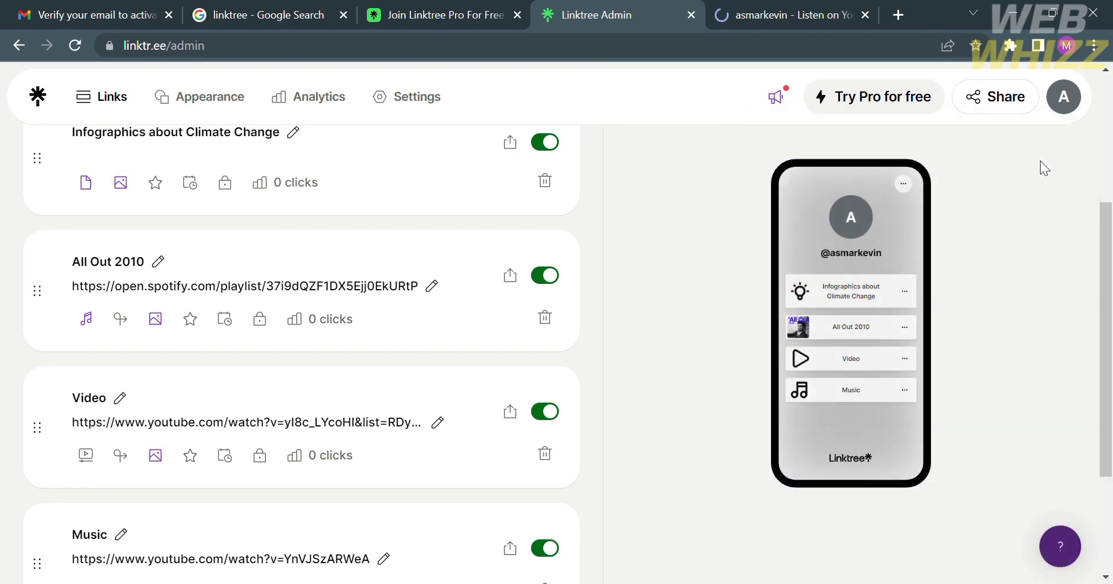
{"action": "left_click", "coordinate": [1022, 116]}
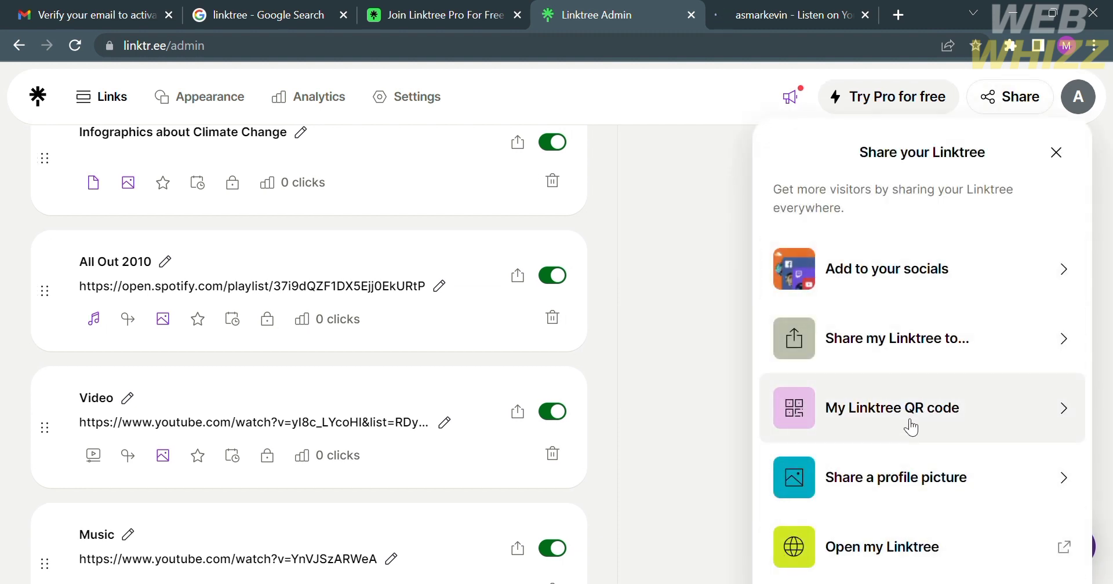
{"action": "left_click", "coordinate": [735, 304]}
{"action": "left_click", "coordinate": [789, 7]}
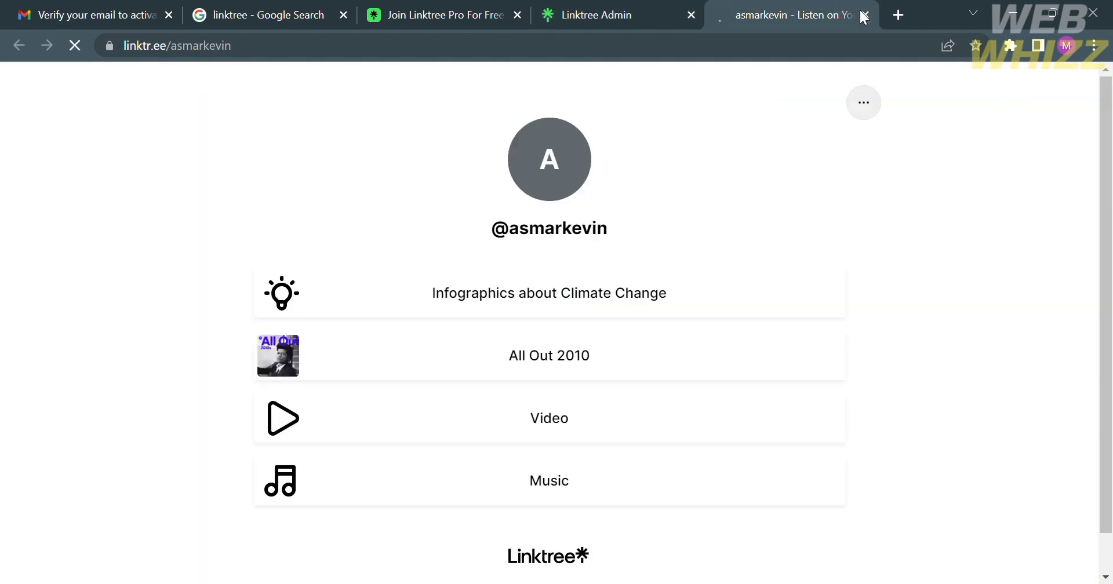